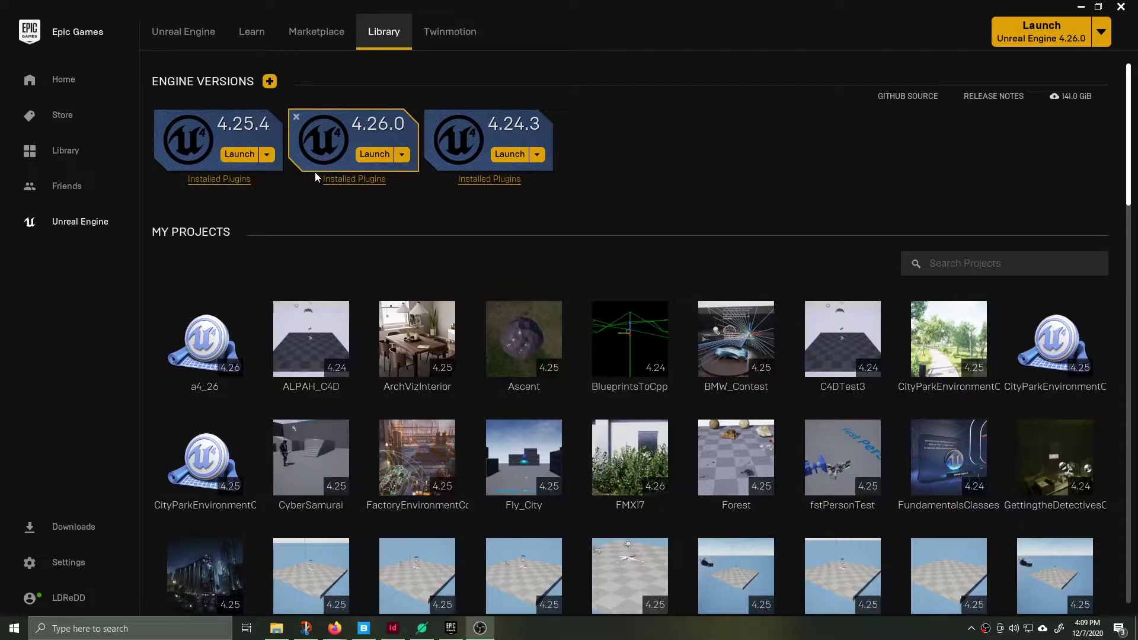
Open the Test_426 project from the Unreal Engine project library.
left_click(190, 34)
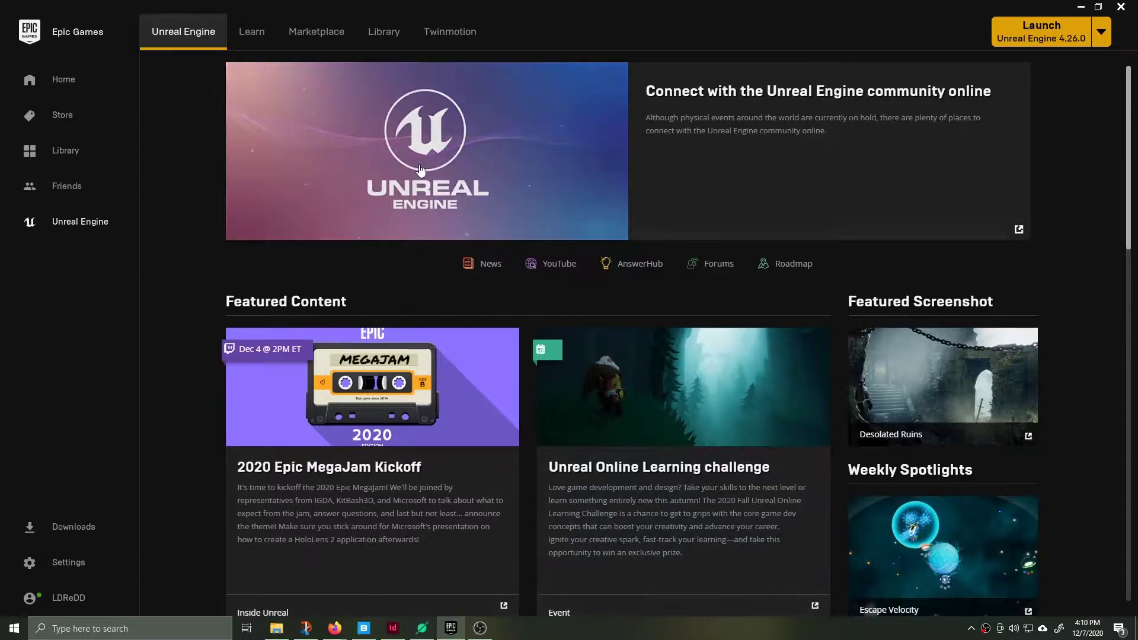
left_click(382, 32)
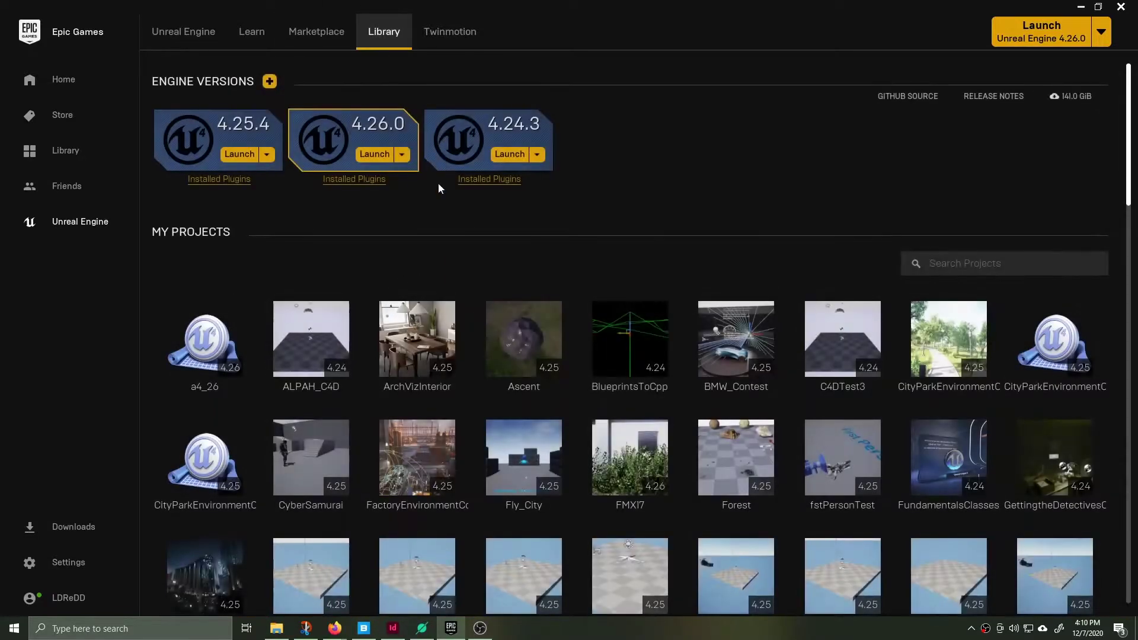
scroll(385, 176, "down", 6)
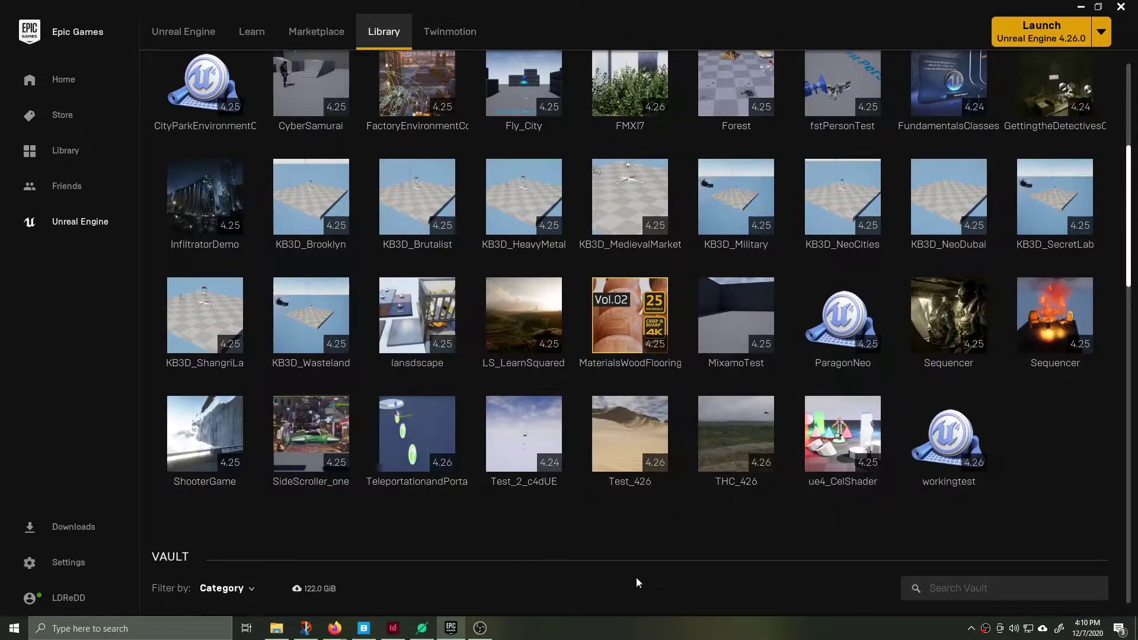
left_click(614, 429)
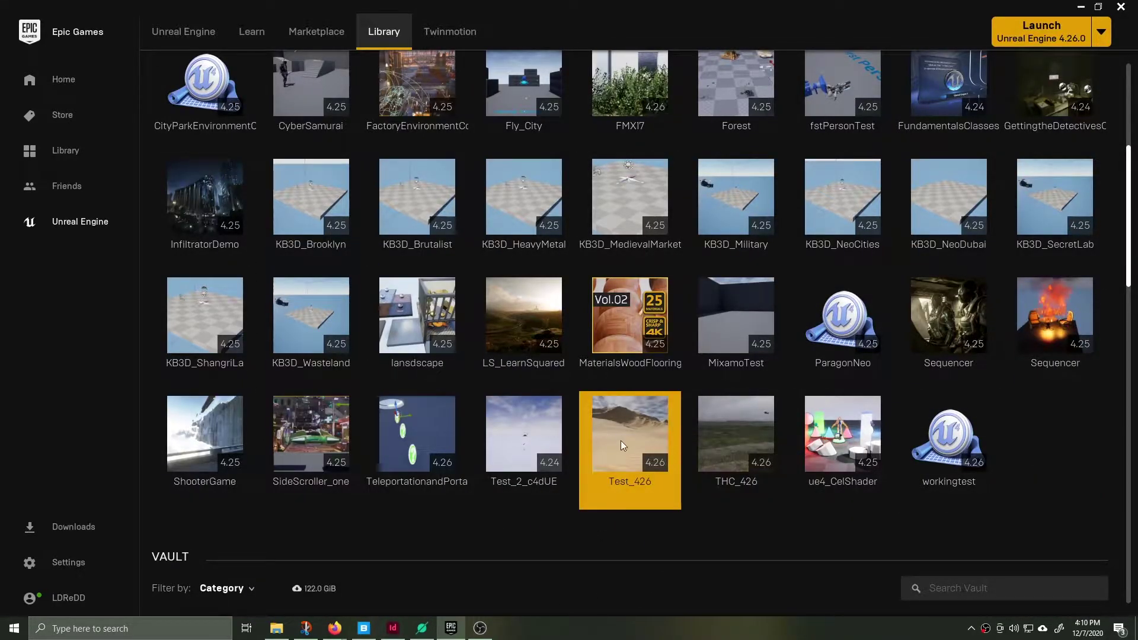
double_click(620, 446)
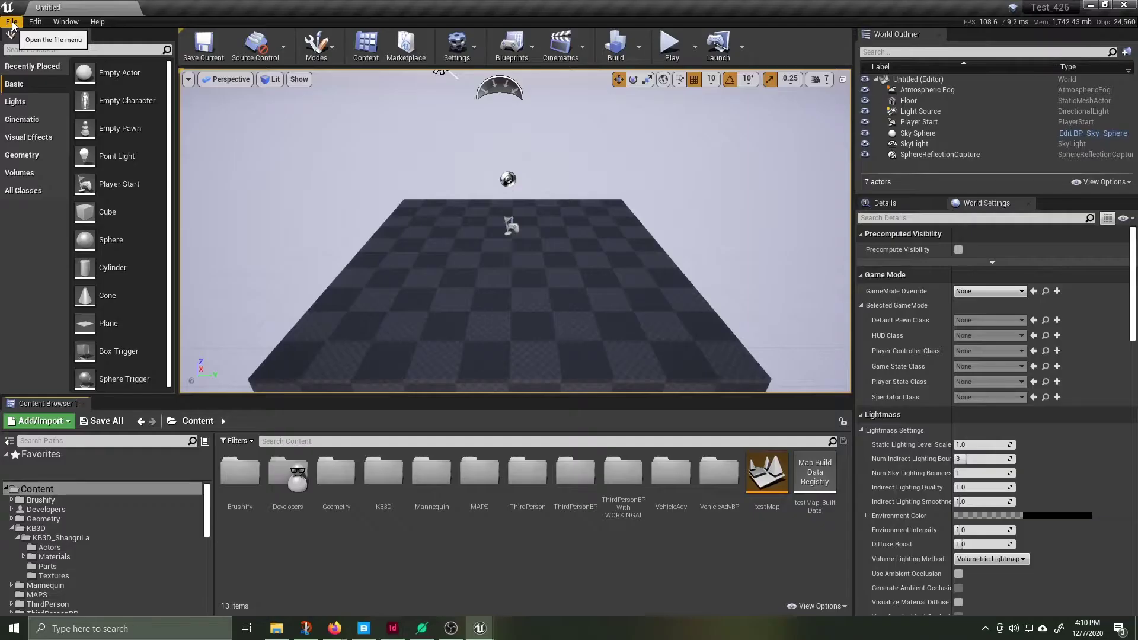
Create a new level from the empty level template.
left_click(11, 23)
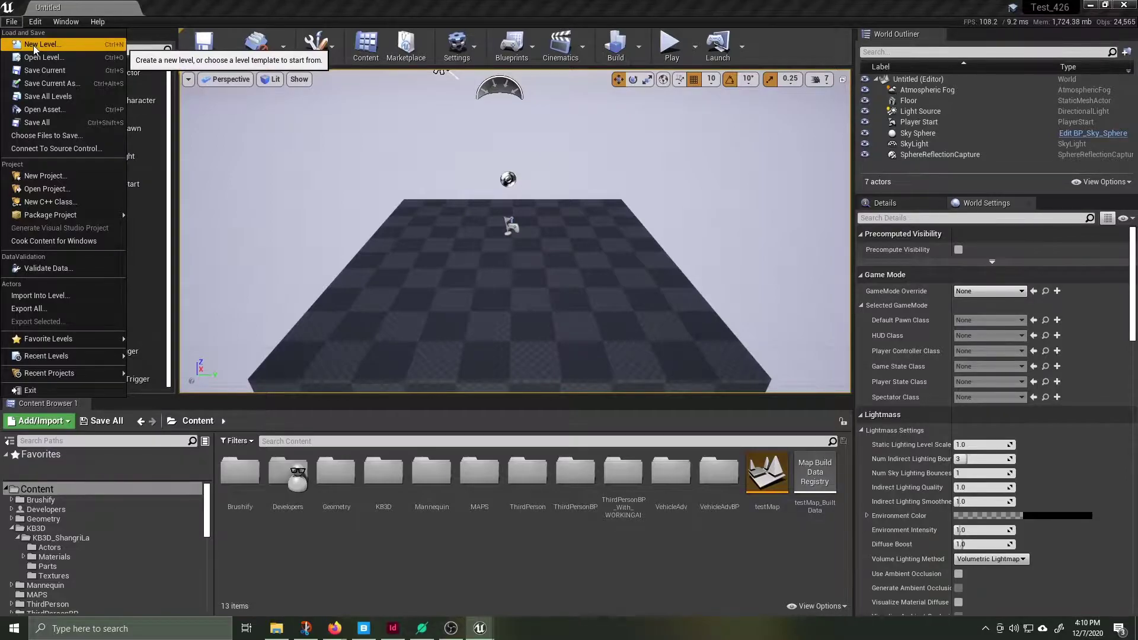
left_click(62, 46)
left_click(467, 340)
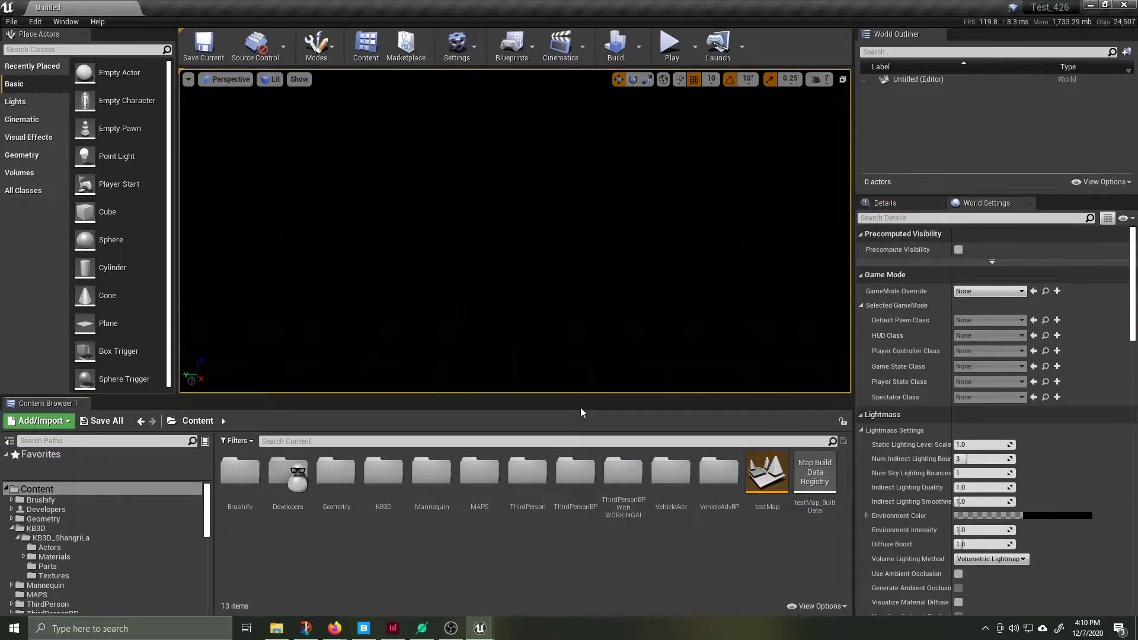
Open the Env. Light Mixer and create a sky light, atmospheric lights 0 and 1, a sky atmosphere and a volumetric cloud.
left_click(57, 24)
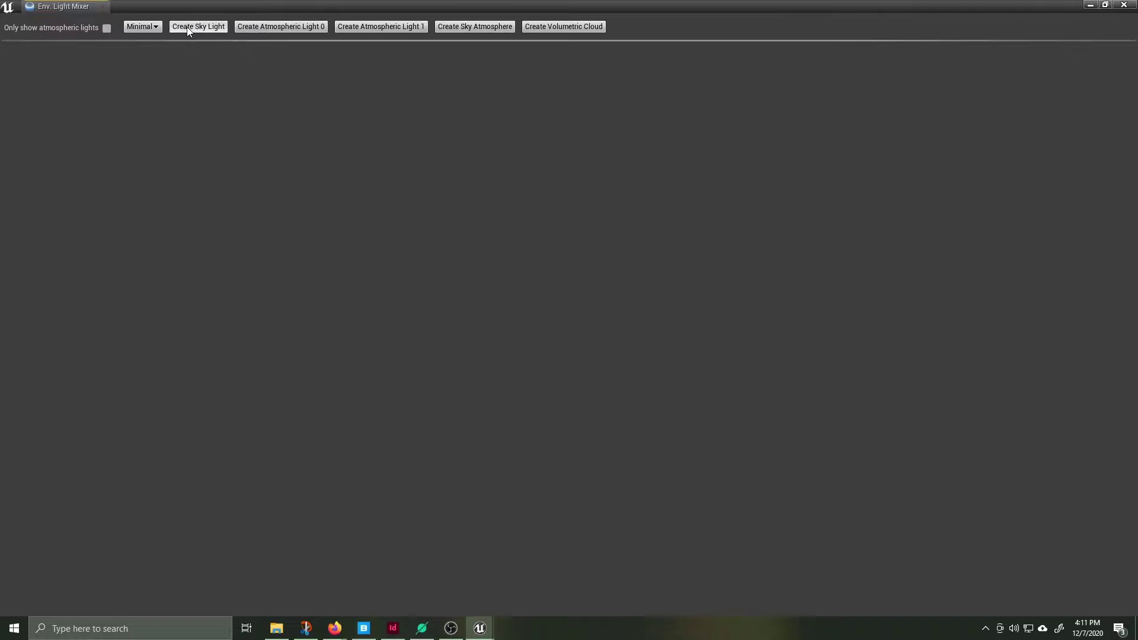
left_click(188, 28)
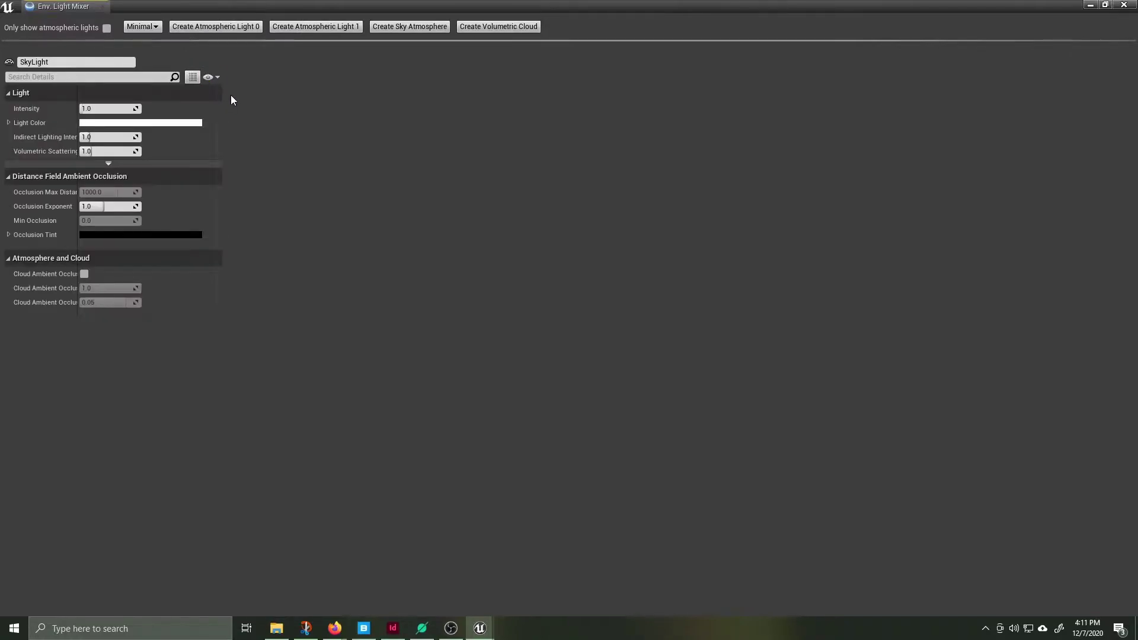
left_click(204, 27)
left_click(215, 28)
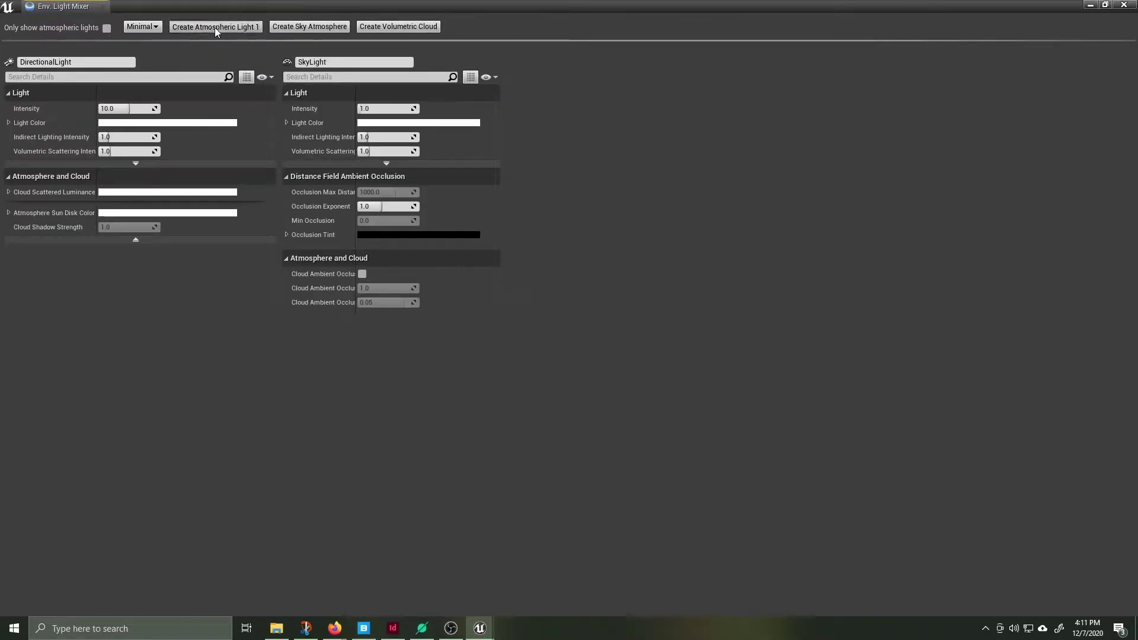
left_click(230, 27)
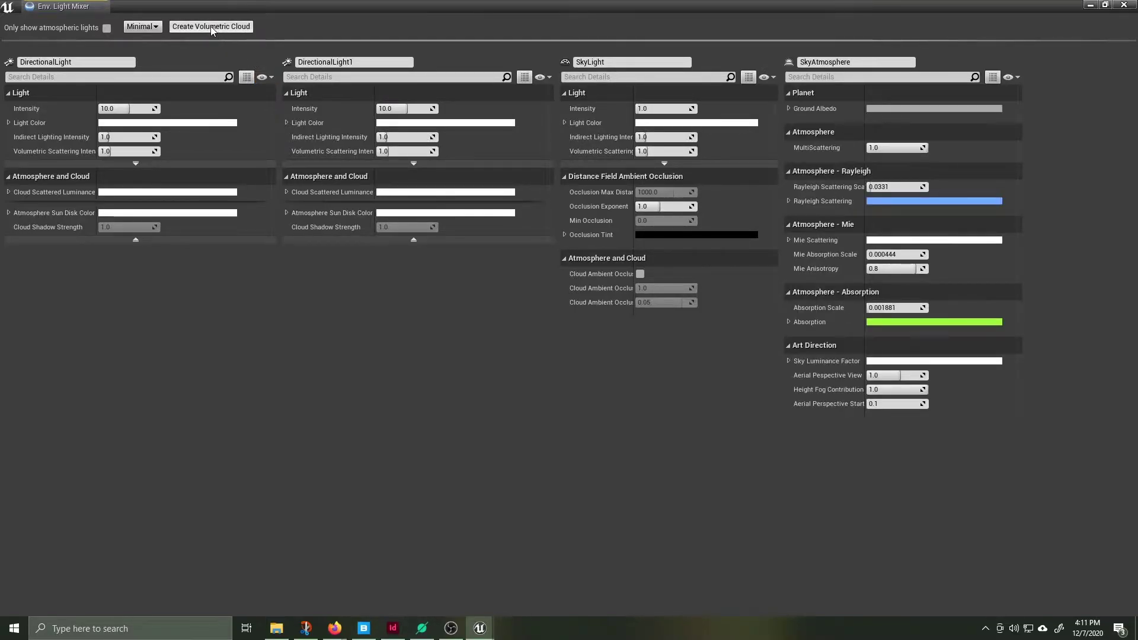
left_click(211, 26)
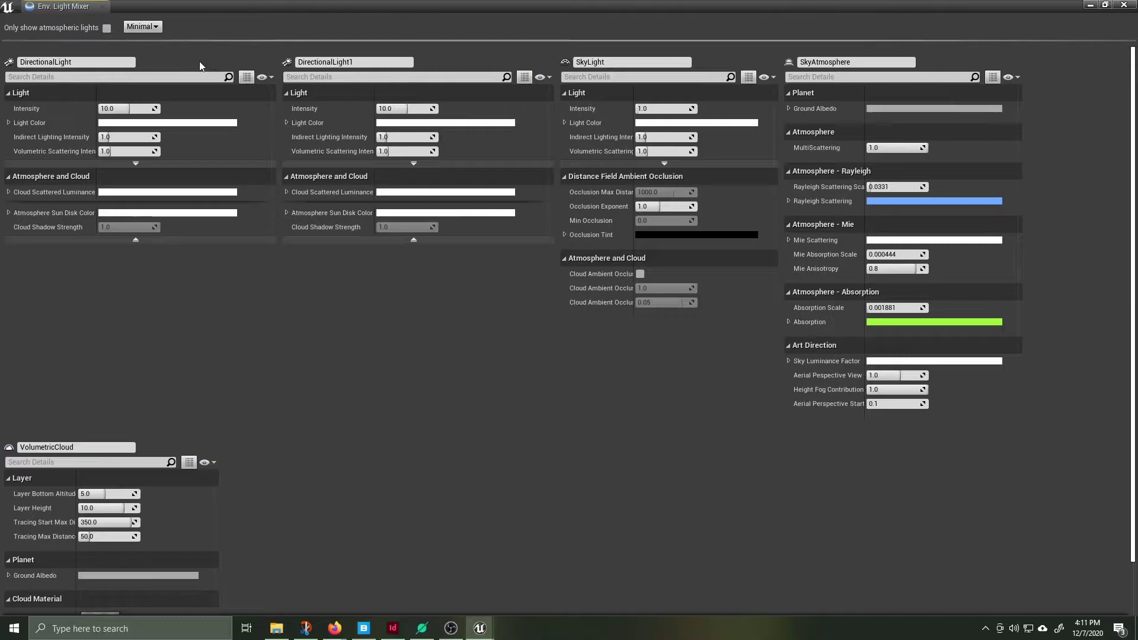
Set the light mixer's level of detail to Normal+Advanced and look through the properties of the lights.
left_click(151, 28)
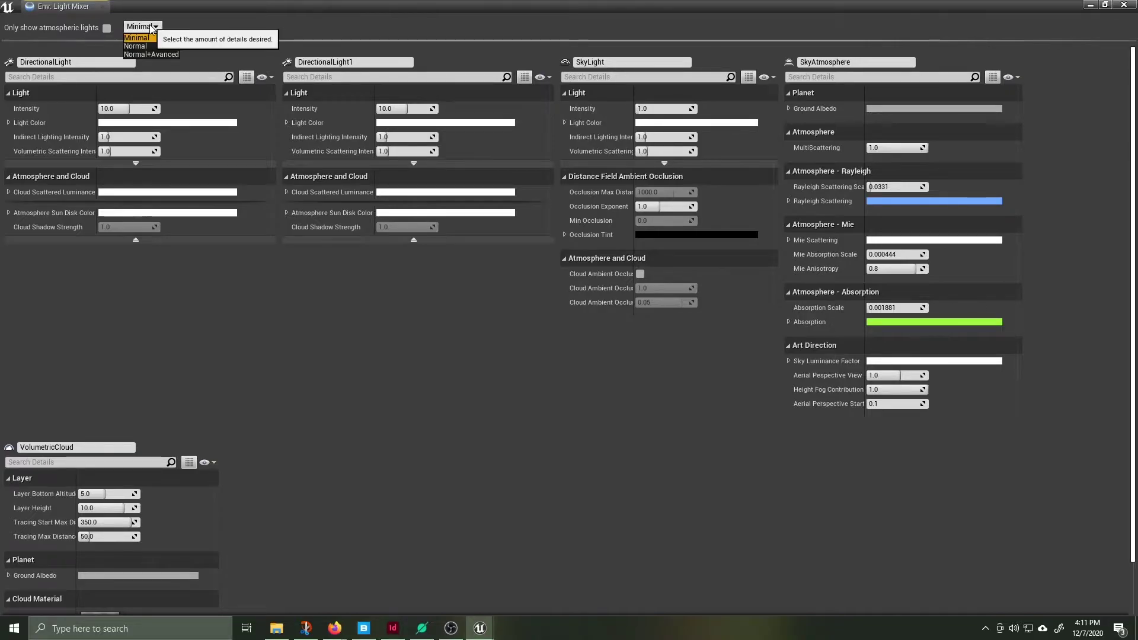
left_click(158, 55)
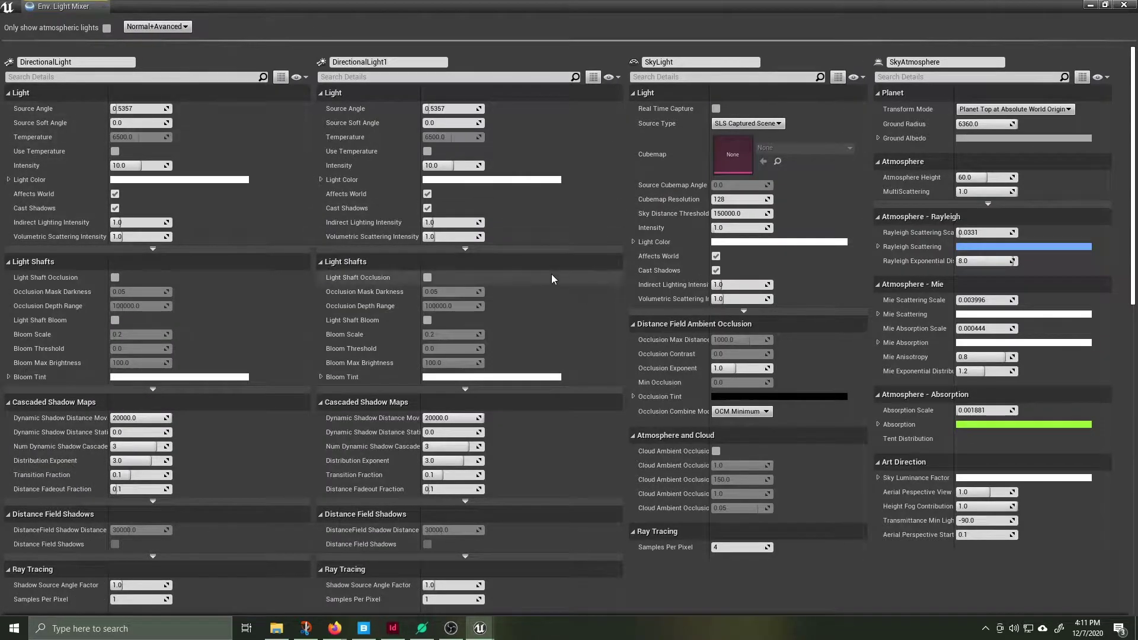
scroll(191, 297, "down", 15)
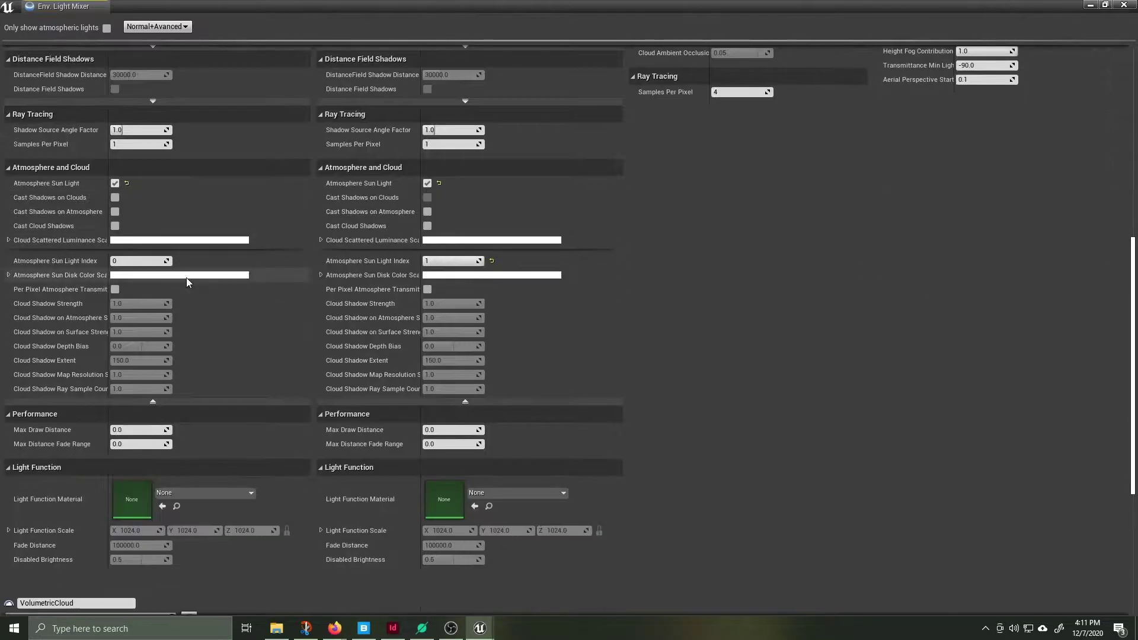
scroll(190, 279, "up", 6)
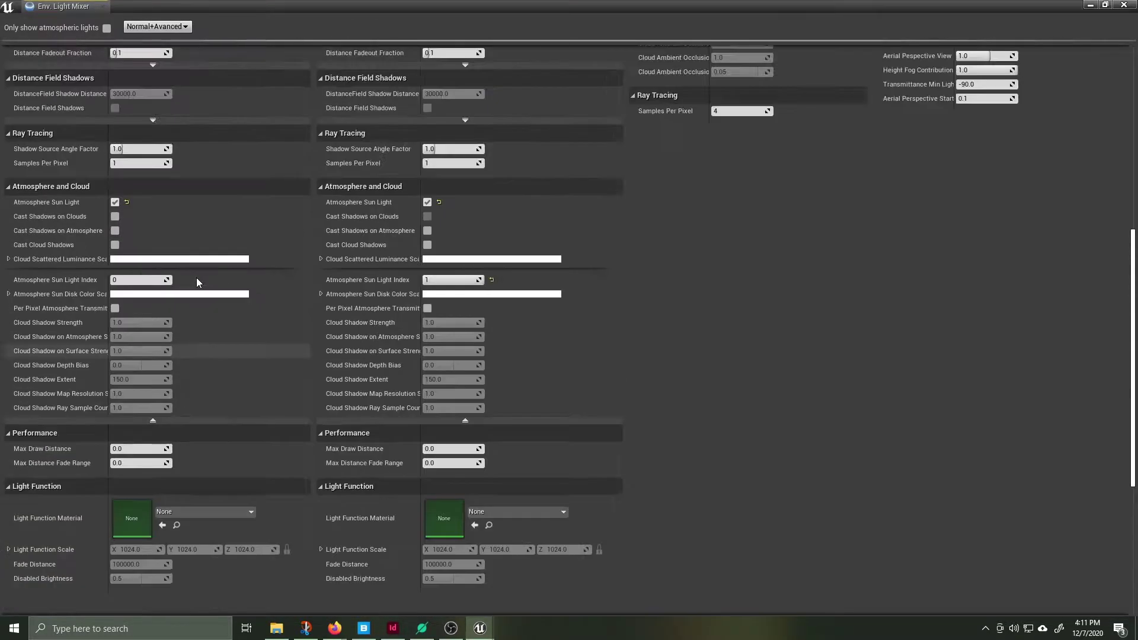
scroll(197, 276, "up", 6)
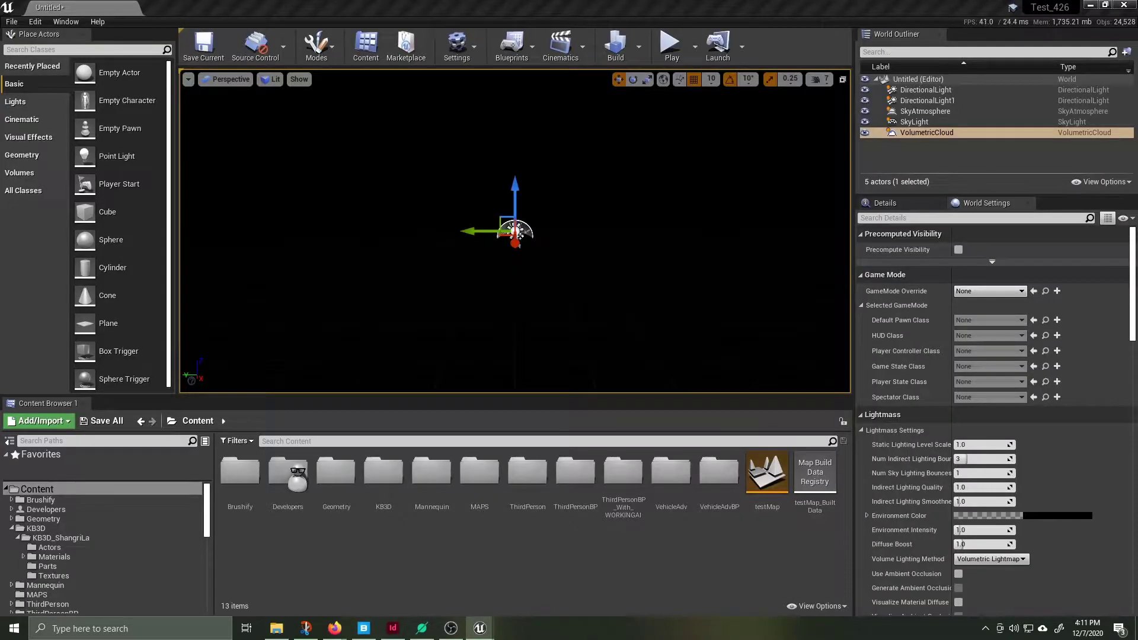
Select the SkyLight, set the lighting quality to Production and build the level.
left_click(428, 216)
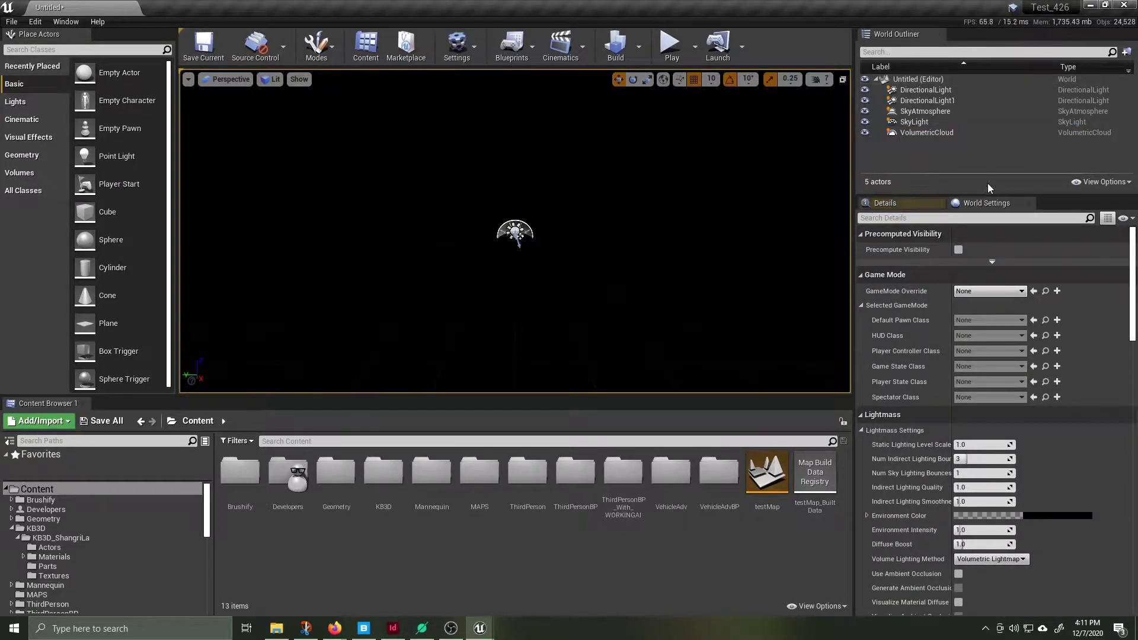
left_click(909, 121)
left_click(638, 46)
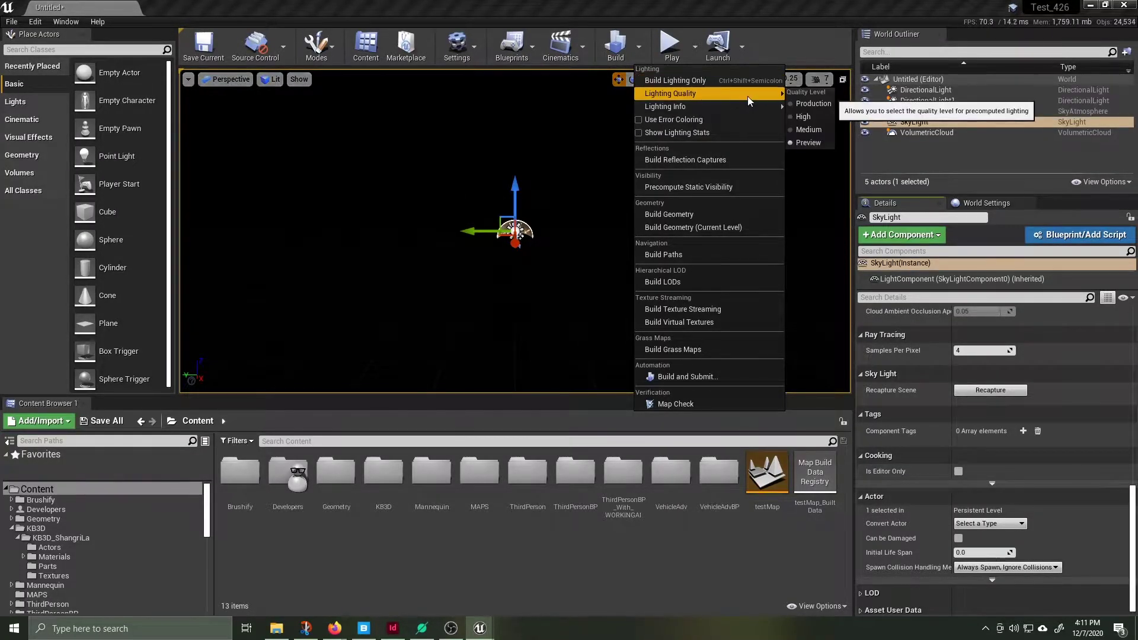
left_click(802, 105)
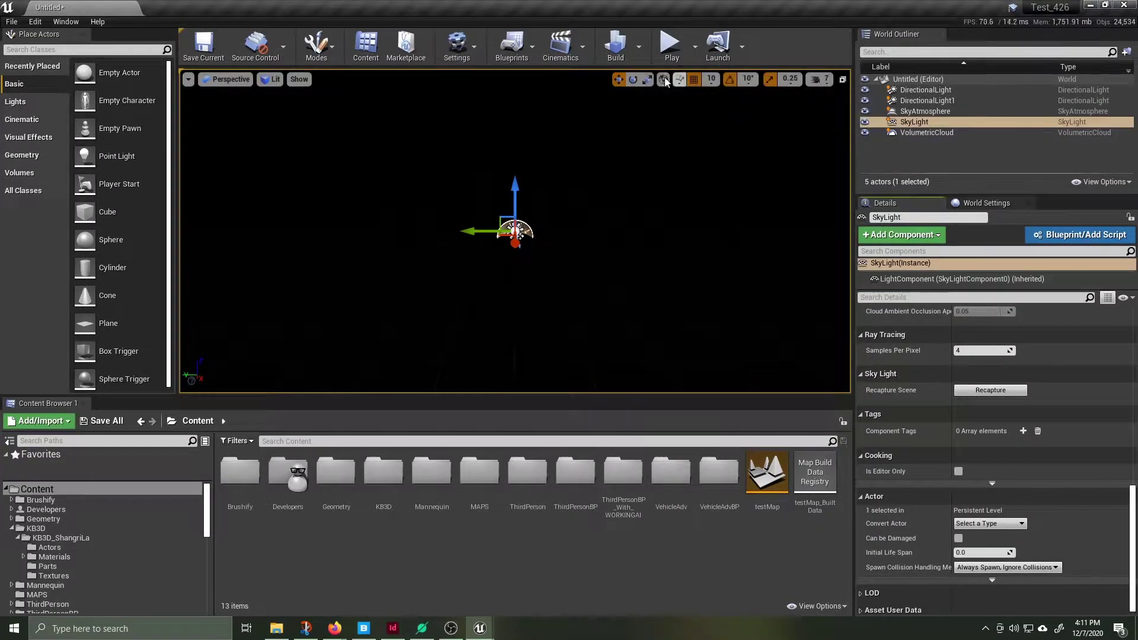
left_click(622, 50)
Import a landscape from a 4,041×4,041 heightmap file with the MI_Landscape material, 255×255 quad sections and 2×2 sections per component.
left_click(315, 45)
left_click(329, 98)
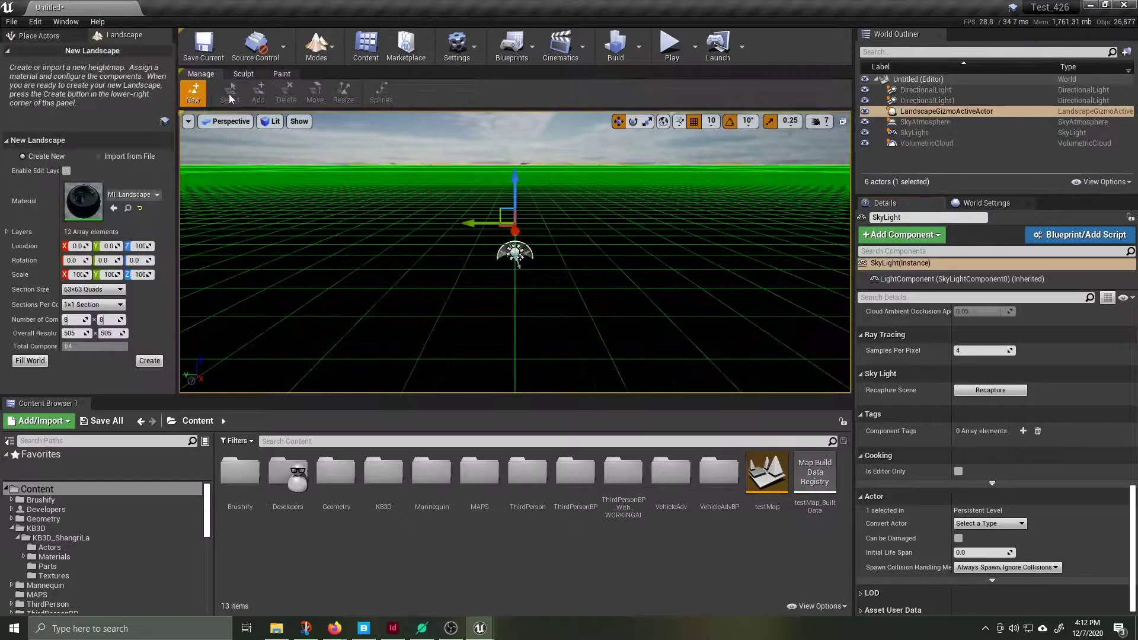
left_click(126, 155)
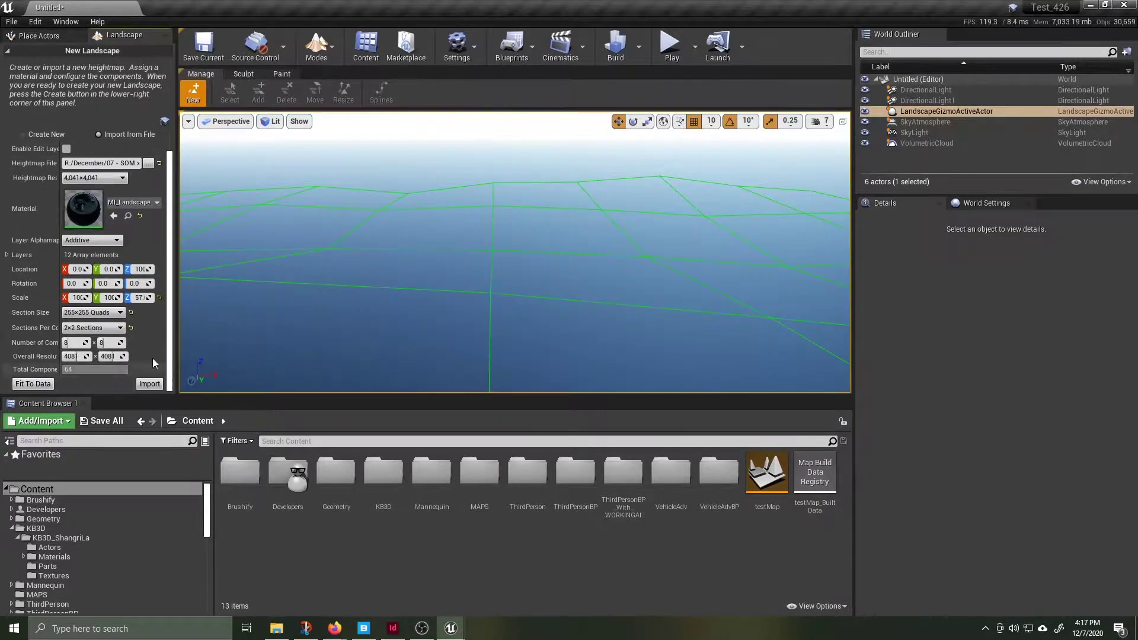
left_click(149, 384)
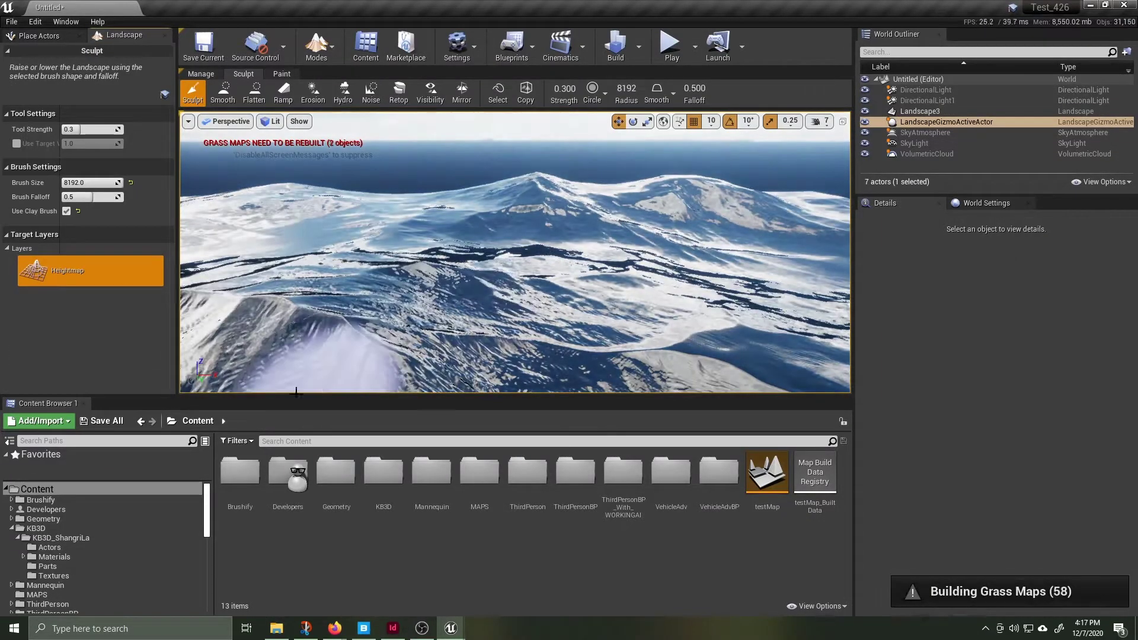
Try assigning the Desert layer info to the landscape's Desert paint layer, and undo it.
double_click(240, 471)
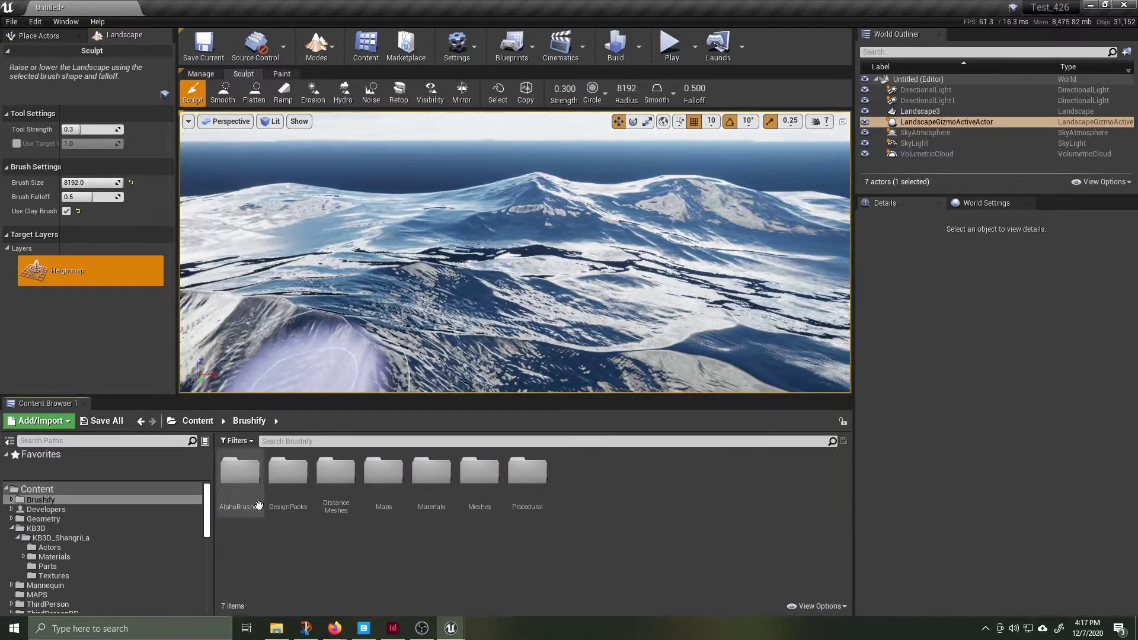
left_click(282, 74)
left_click(86, 350)
left_click(109, 419)
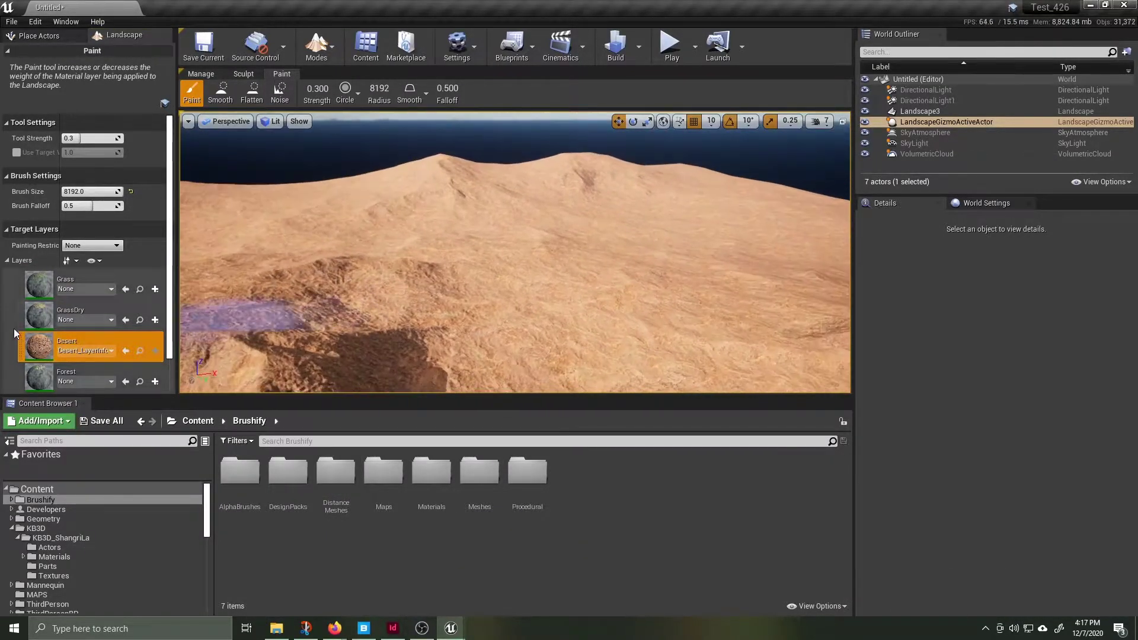
scroll(170, 313, "down", 5)
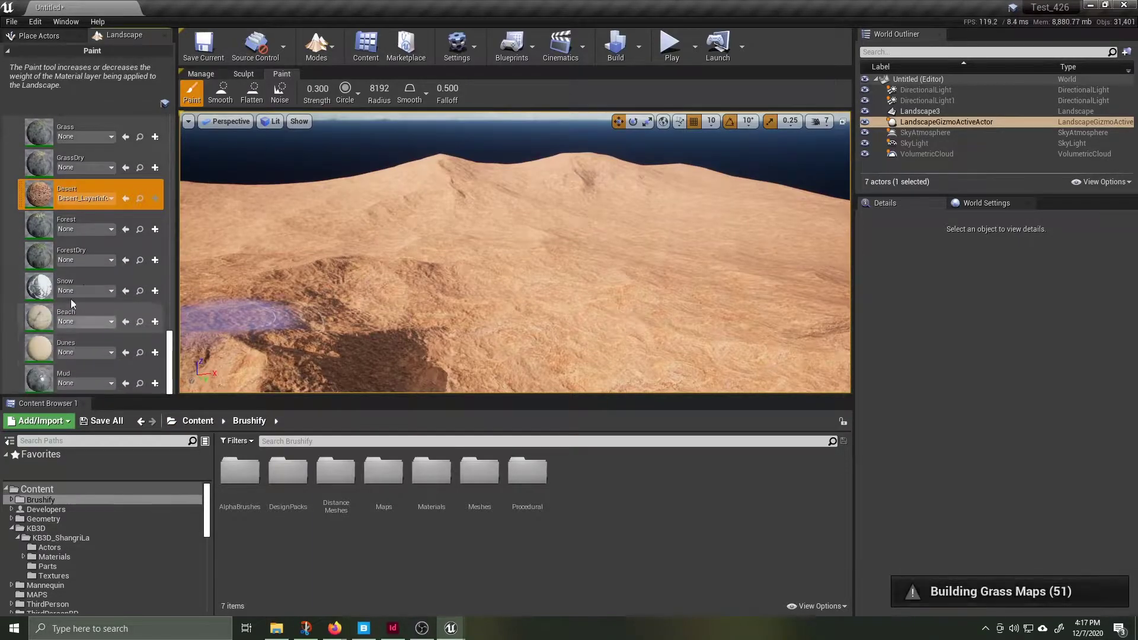
key("ctrl+z")
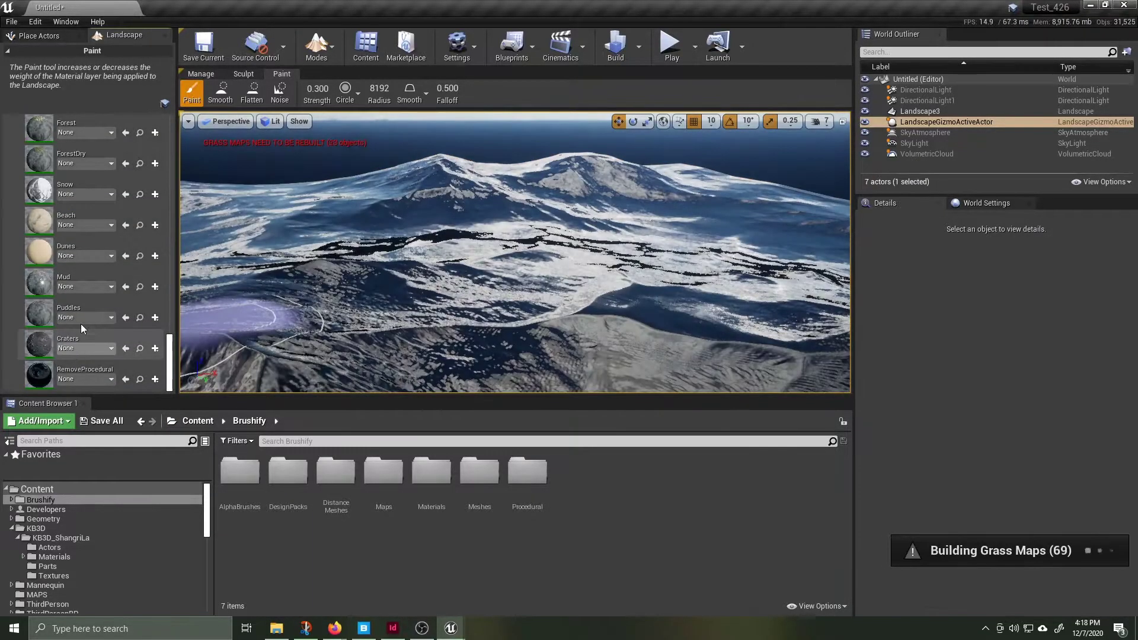
Assign Dunes_LayerInfo to the landscape's Dunes paint layer and inspect the terrain and sky.
left_click(86, 255)
left_click(103, 330)
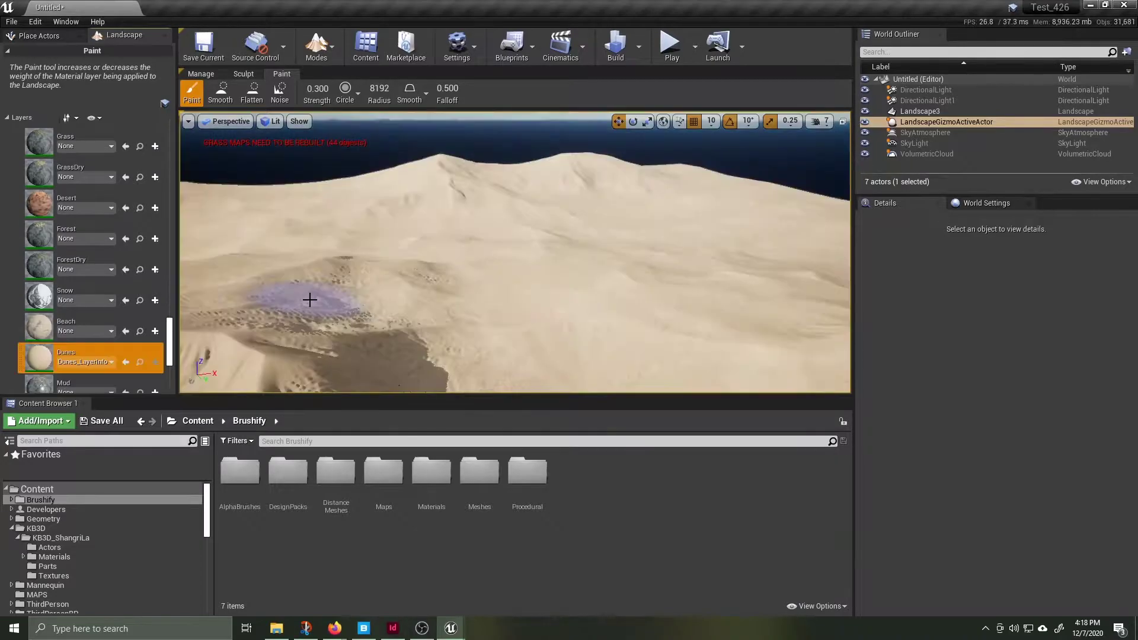
right_click_drag(514, 252, 559, 269)
right_click_drag(627, 238, 611, 195)
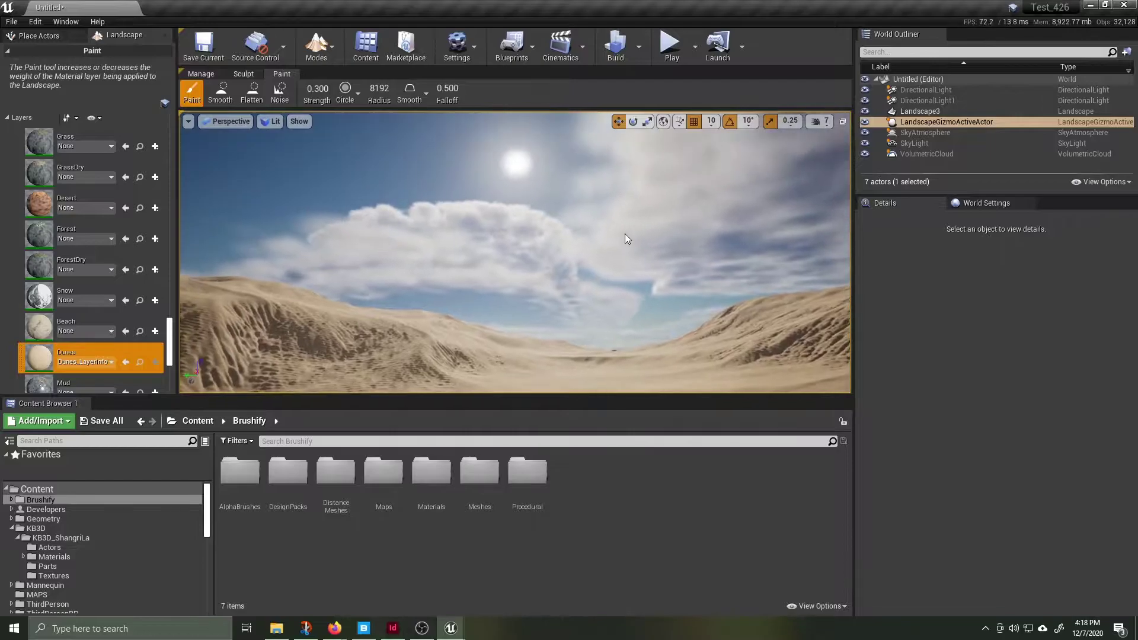
Return to Select mode and review the properties of the DirectionalLight.
left_click(316, 46)
left_click(332, 79)
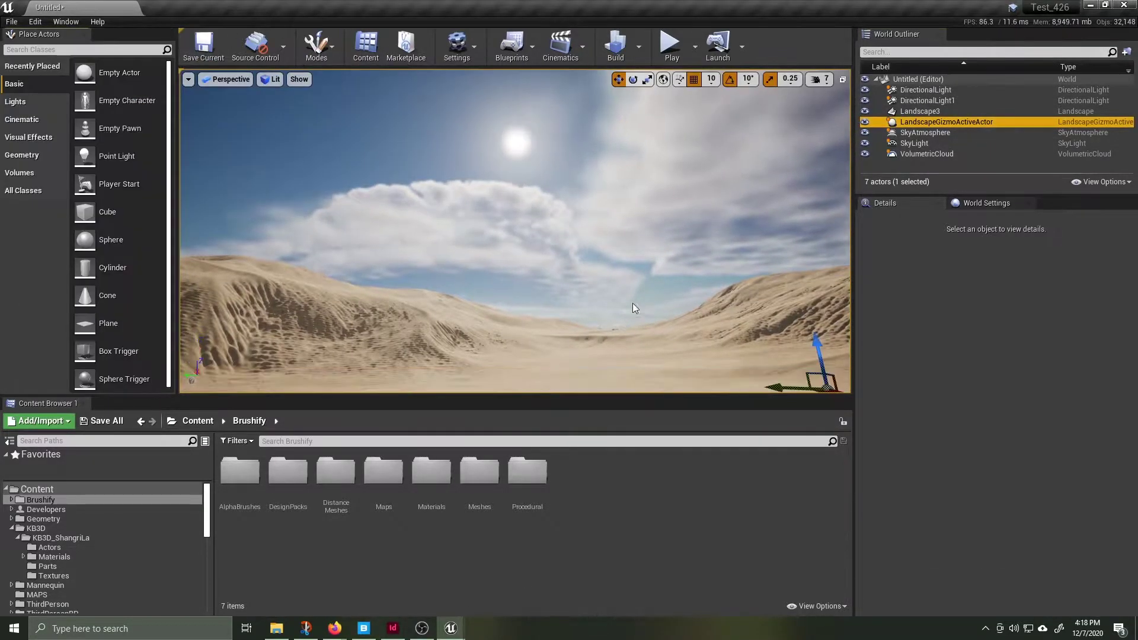
right_click_drag(635, 308, 795, 384)
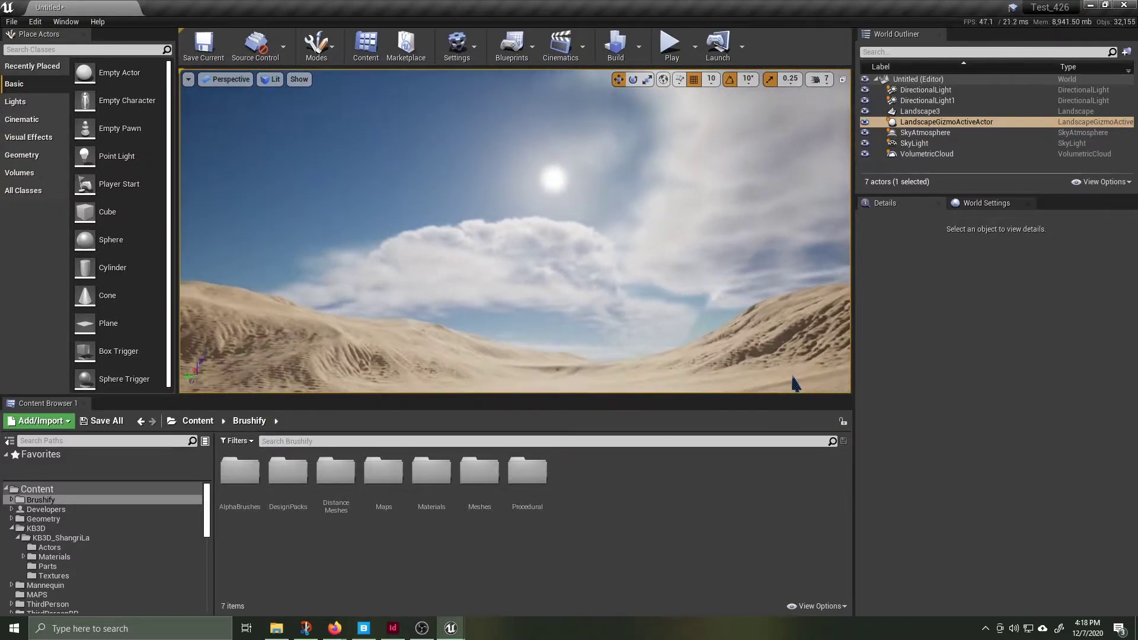
left_click(925, 90)
scroll(968, 311, "down", 5)
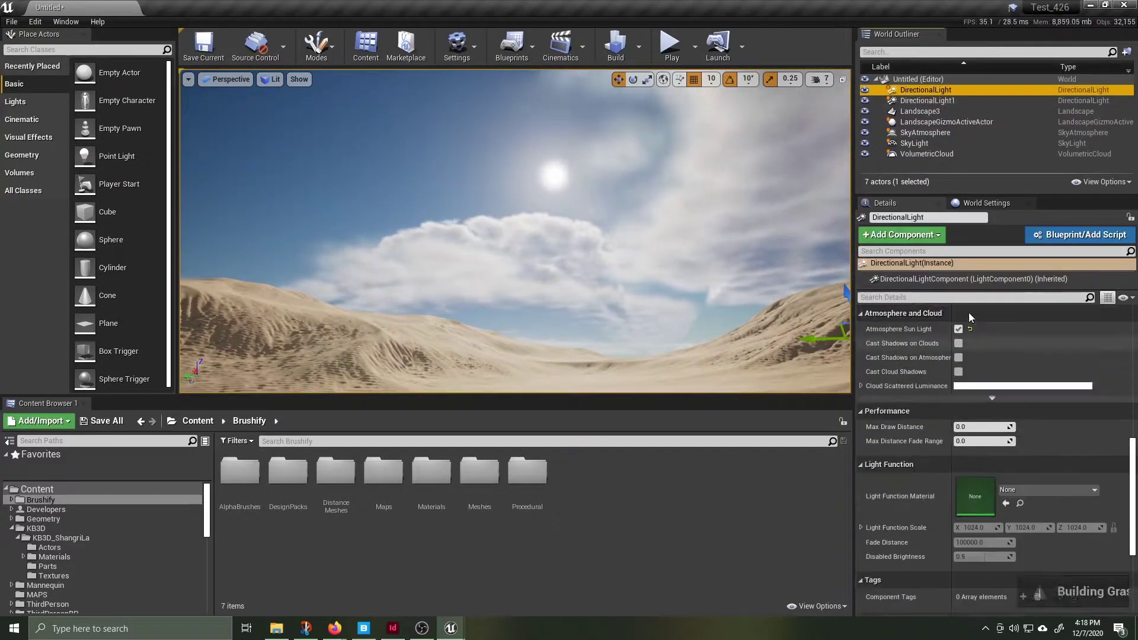
scroll(1083, 384, "up", 3)
scroll(1084, 384, "up", 3)
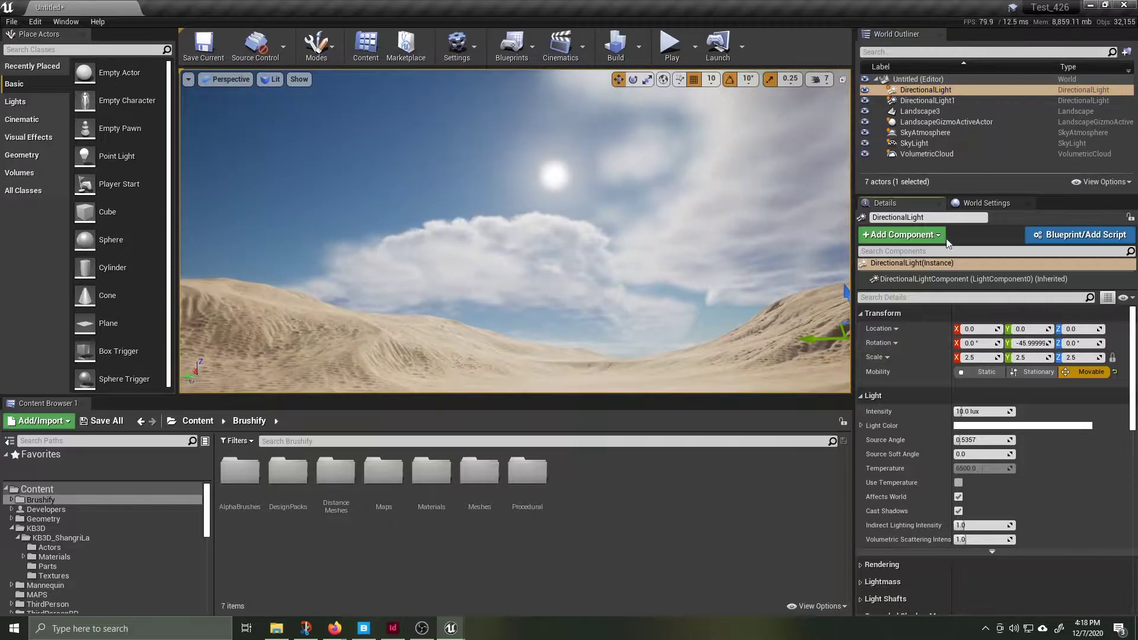
Adjust the Y rotations of DirectionalLight1 and DirectionalLight to separate the two suns, with DirectionalLight at about 338.4°.
left_click(925, 100)
left_click(1121, 344)
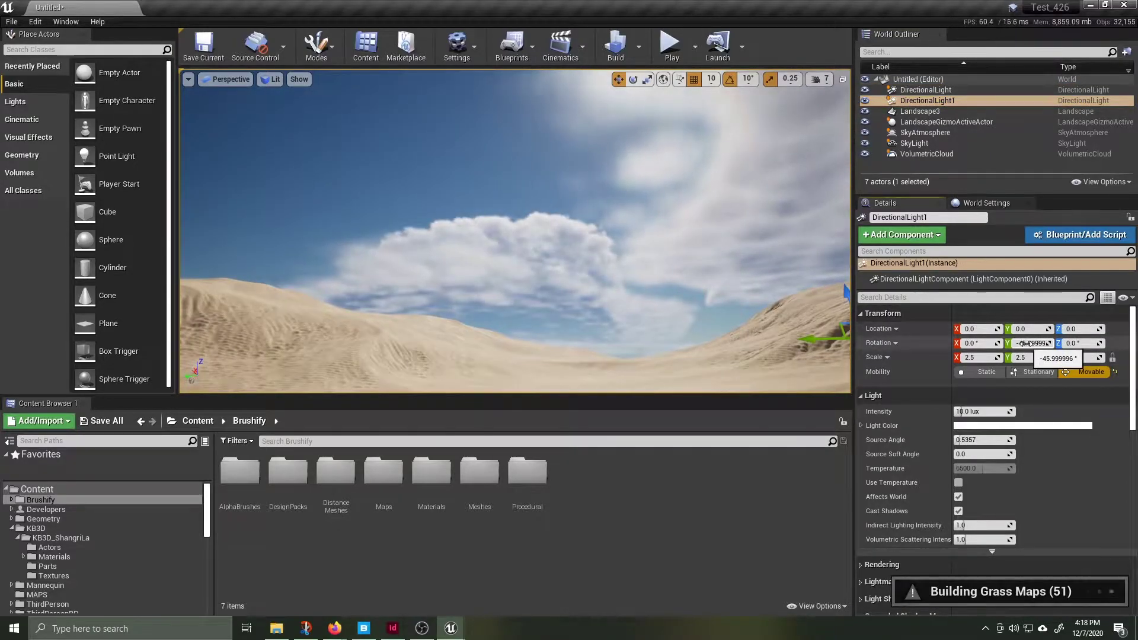
mouse_move(1030, 343)
left_mouse_down()
mouse_move(1064, 344)
mouse_move(1037, 344)
left_mouse_up()
left_click(924, 90)
left_click(925, 89)
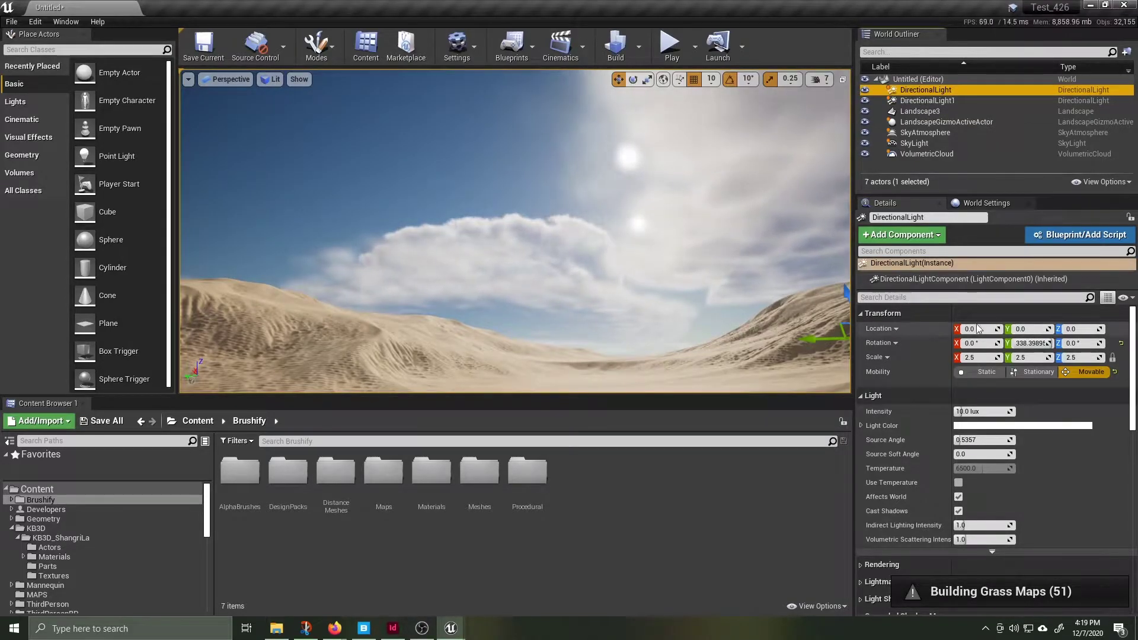
Rename DirectionalLight as Sun_01 and DirectionalLight1 as Sun_02 in the World Outliner.
right_click(907, 89)
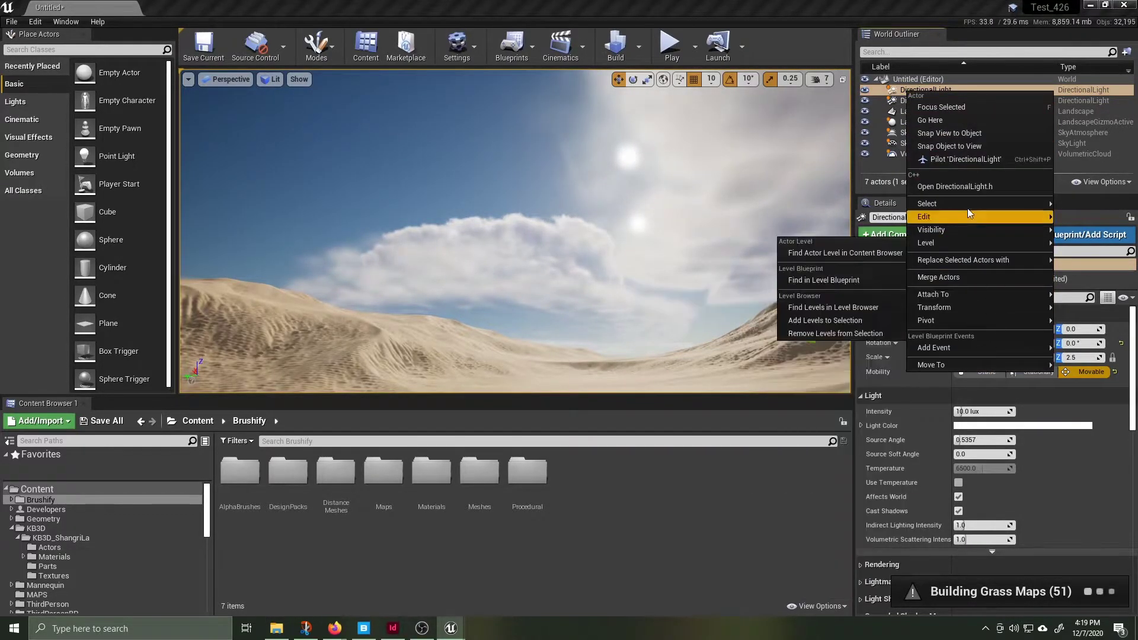
mouse_move(948, 217)
left_click(867, 282)
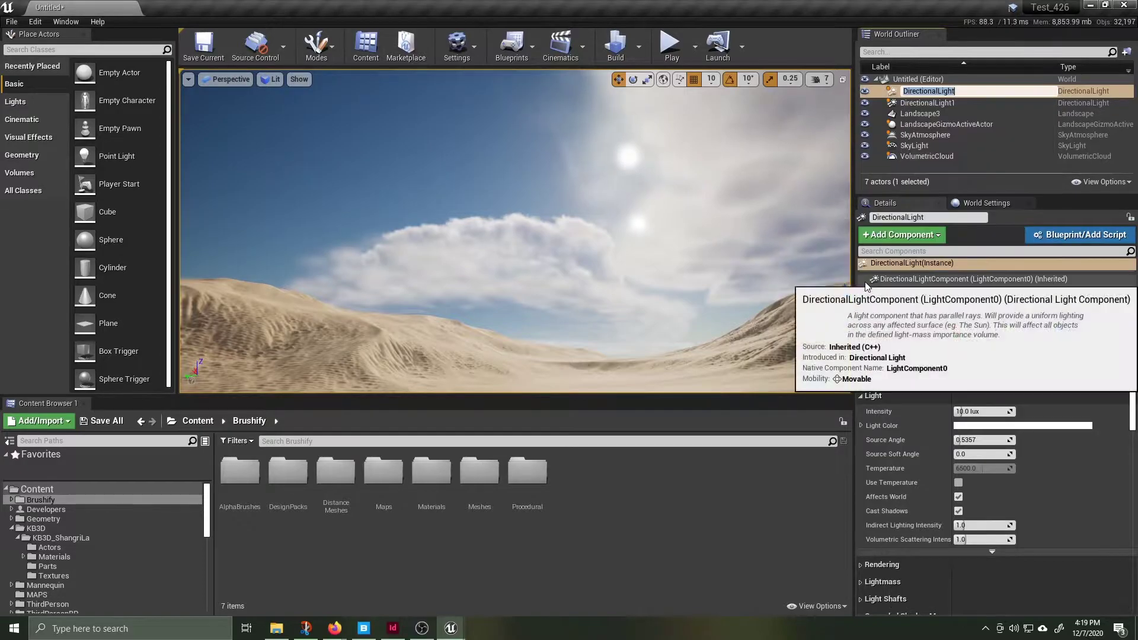
type("SUn")
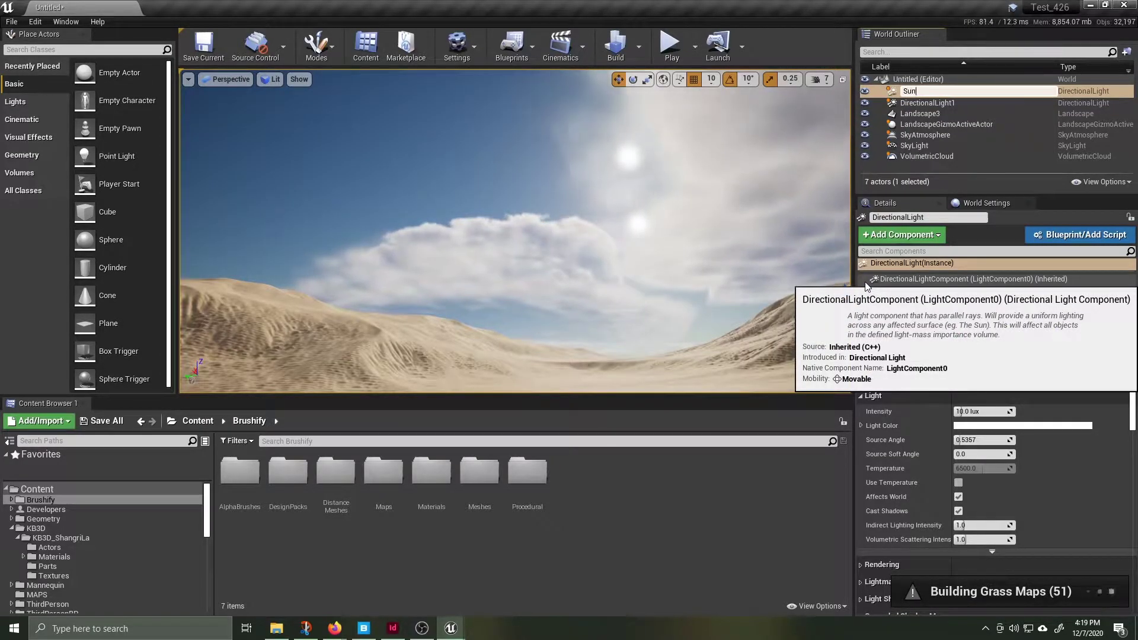
left_click(919, 95)
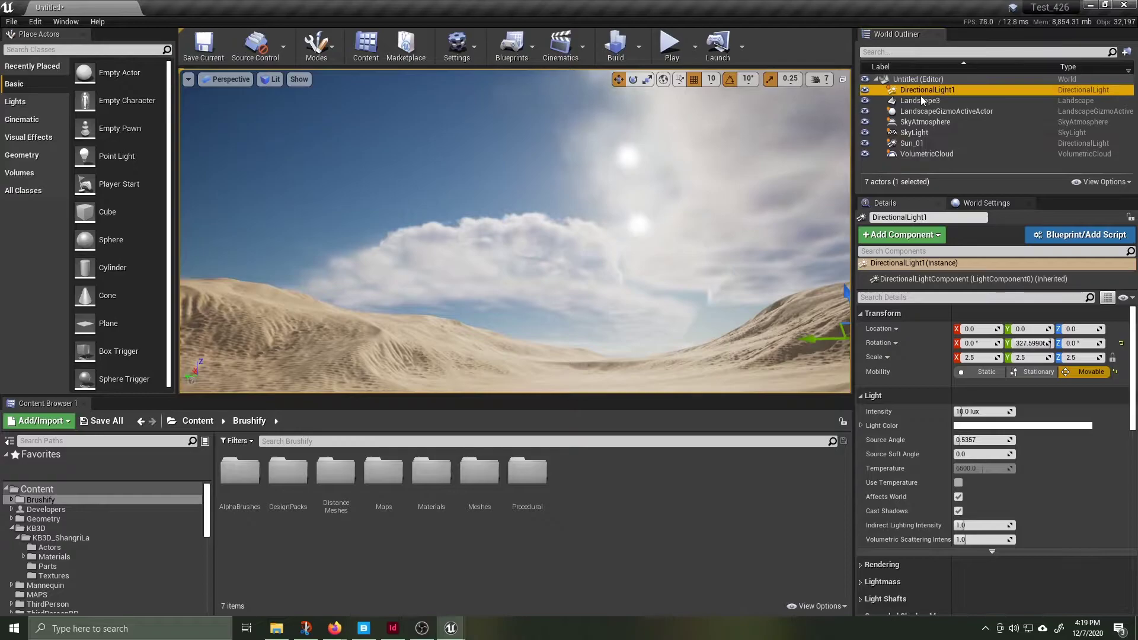
left_click(919, 95)
type("Sun_02")
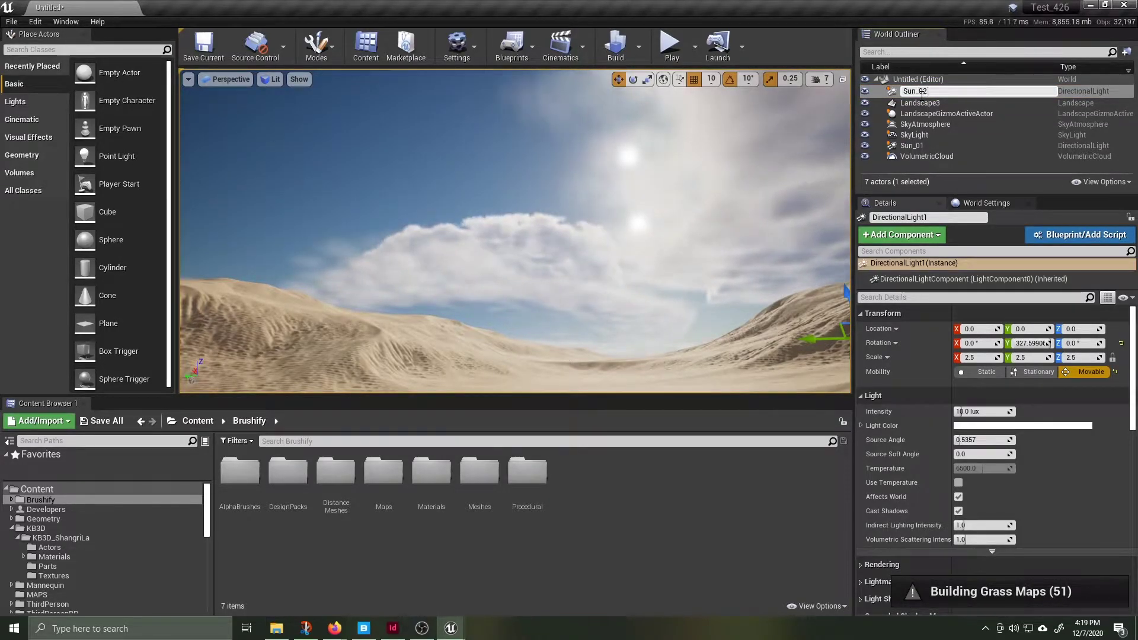
key("Return")
Adjust Sun_01's Y rotation, parent Sun_02 to Sun_01, and set Sun_02's Y rotation to about 14.4°.
left_click(911, 133)
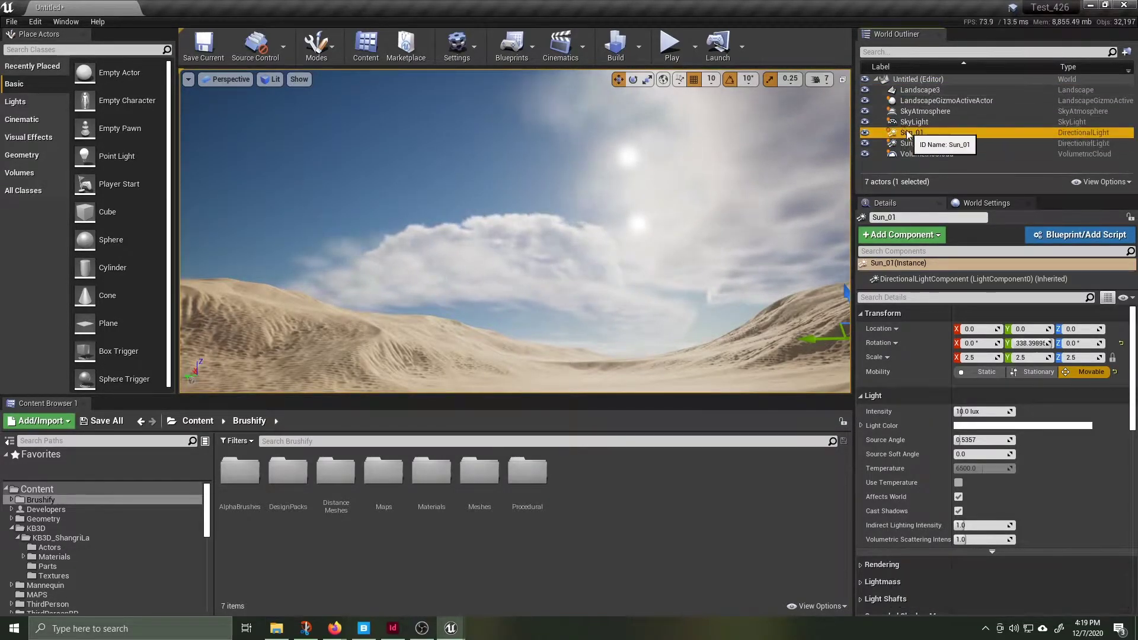
left_click_drag(1029, 343, 1046, 344)
left_click_drag(914, 145, 913, 133)
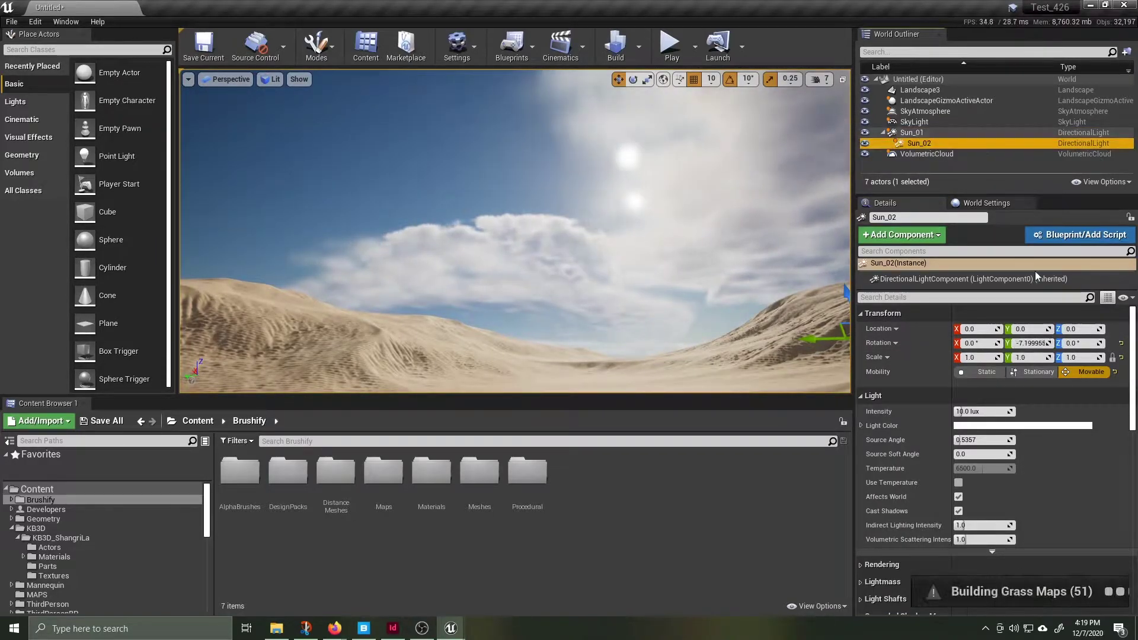
left_click_drag(1004, 344, 1015, 344)
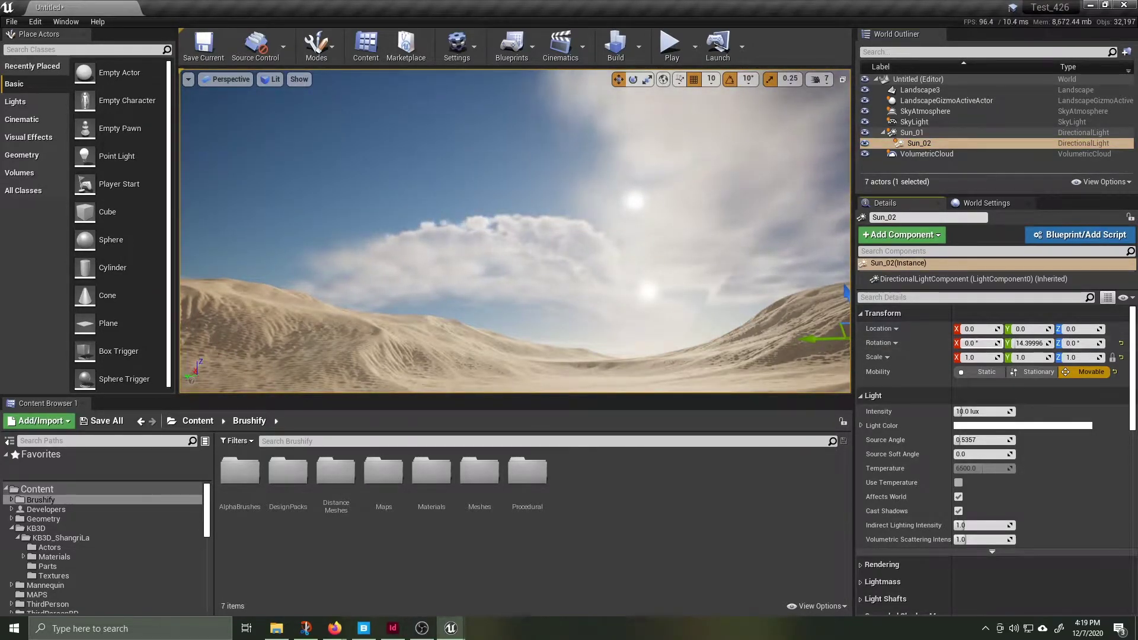
Adjust Sun_01's Y rotation to about 320.4° and undo the extra rotation change.
left_click(907, 134)
left_click_drag(1083, 343, 1049, 344)
key("ctrl+z")
Try rotating the VolumetricCloud about all three axes, and undo its rotation changes.
left_click(915, 155)
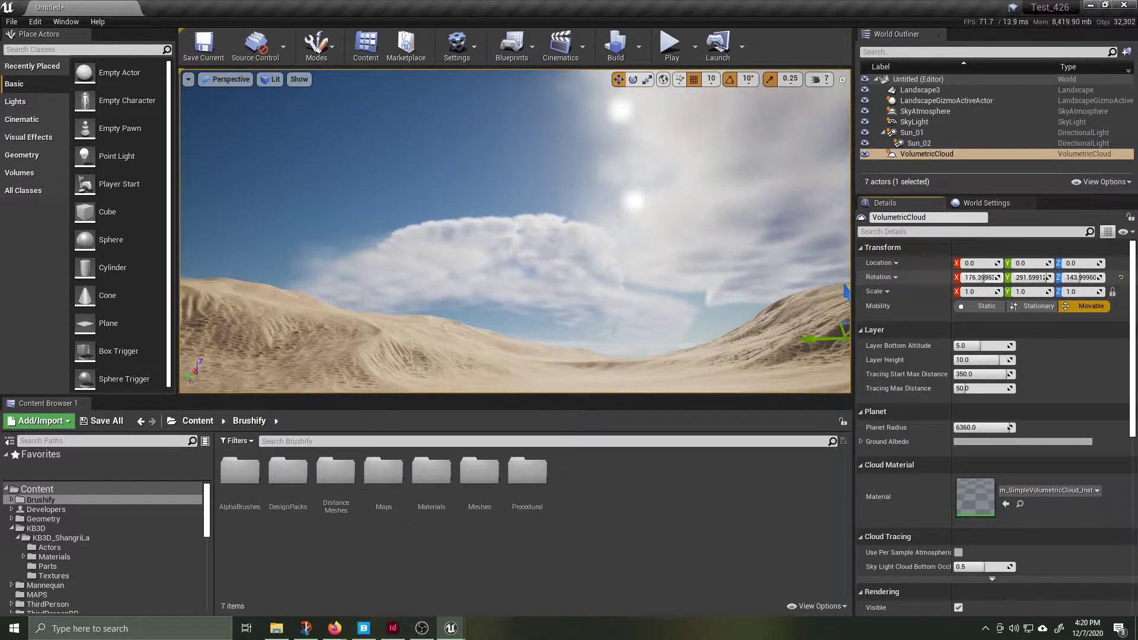
key("ctrl+z")
key("ctrl+z")
key("ctrl+z")
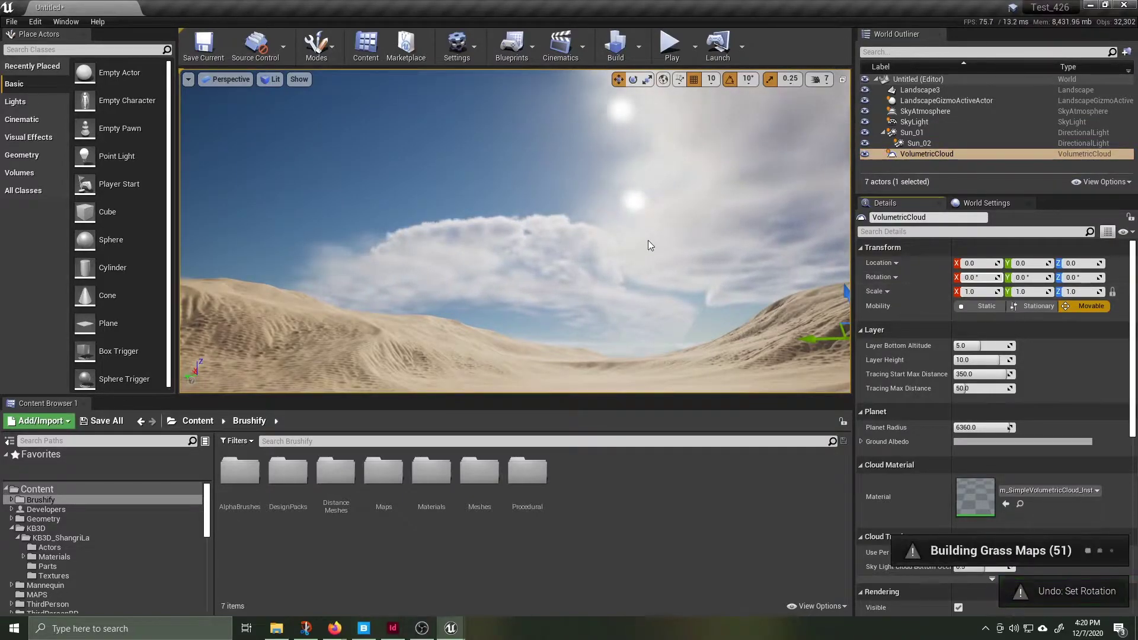
Set the light intensity of Sun_01 to 3.16 lux and that of Sun_02 to 2.16 lux.
left_click(908, 133)
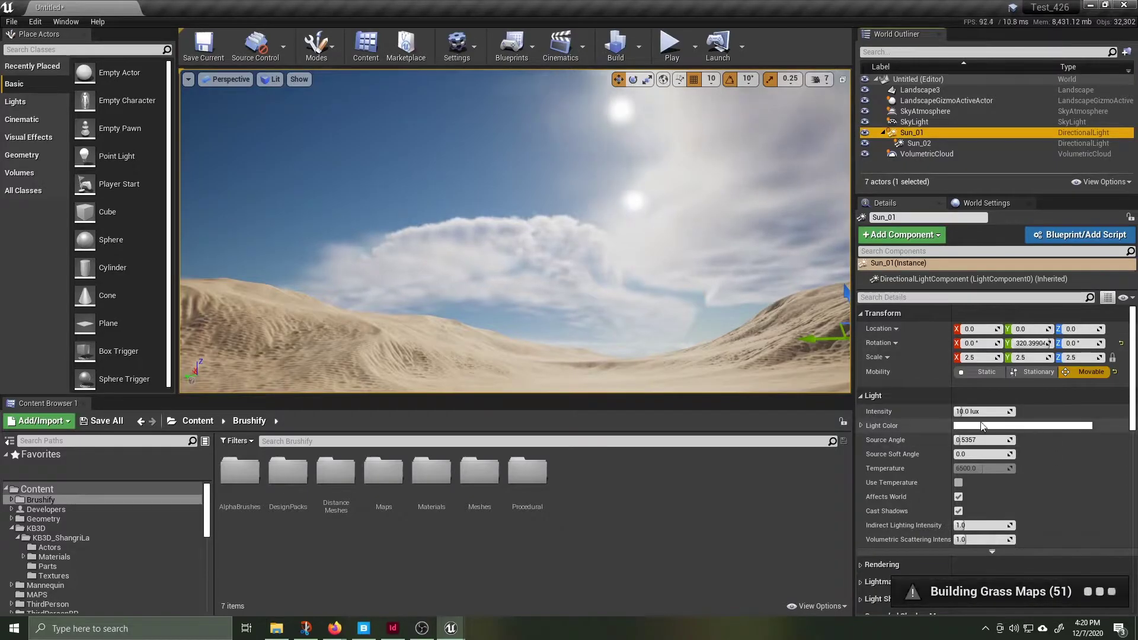
left_click(972, 414)
type("3.16")
key("Return")
left_click(918, 142)
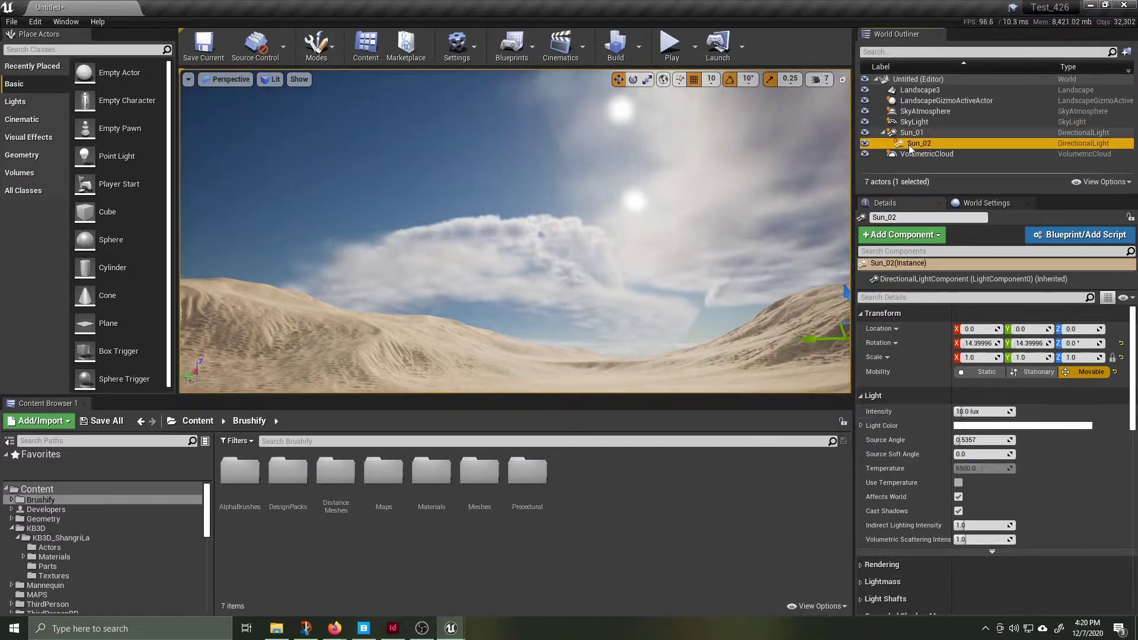
left_click(969, 411)
type("2.16")
key("Return")
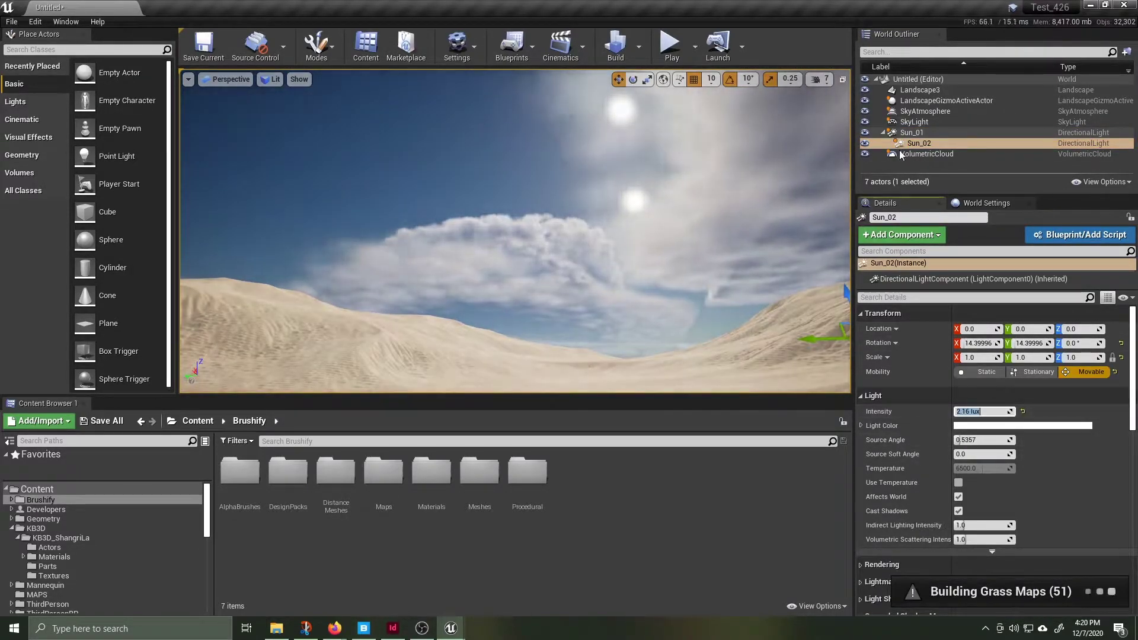
Set Sun_01's source angle and source soft angle to 5.0, and enable its temperature at about 2288.57.
left_click(907, 134)
left_click_drag(972, 440, 1014, 454)
left_click(958, 482)
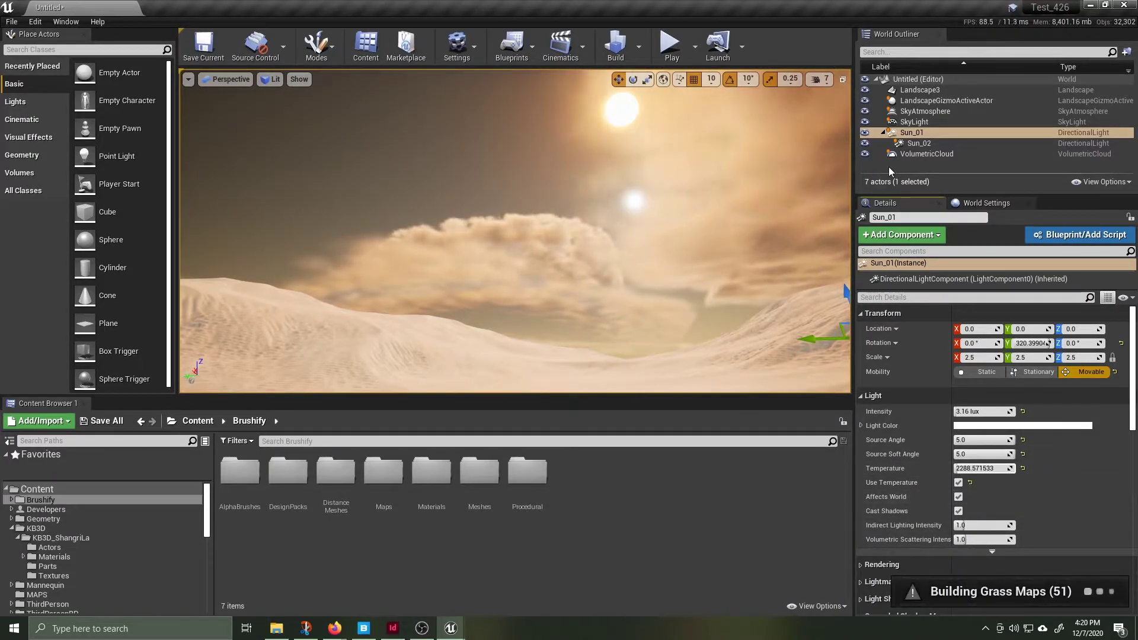
Enable Sun_02's temperature at 12000, with a source angle of about 0.38 and an intensity of 2.16 lux.
left_click(918, 143)
left_click(958, 482)
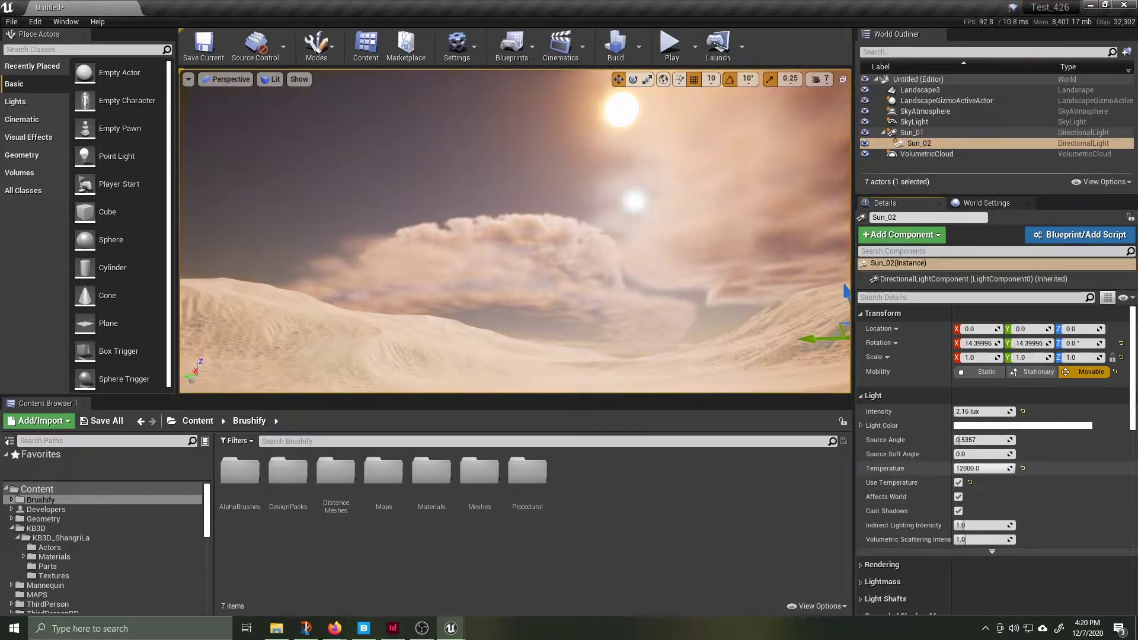
left_click_drag(991, 441, 984, 412)
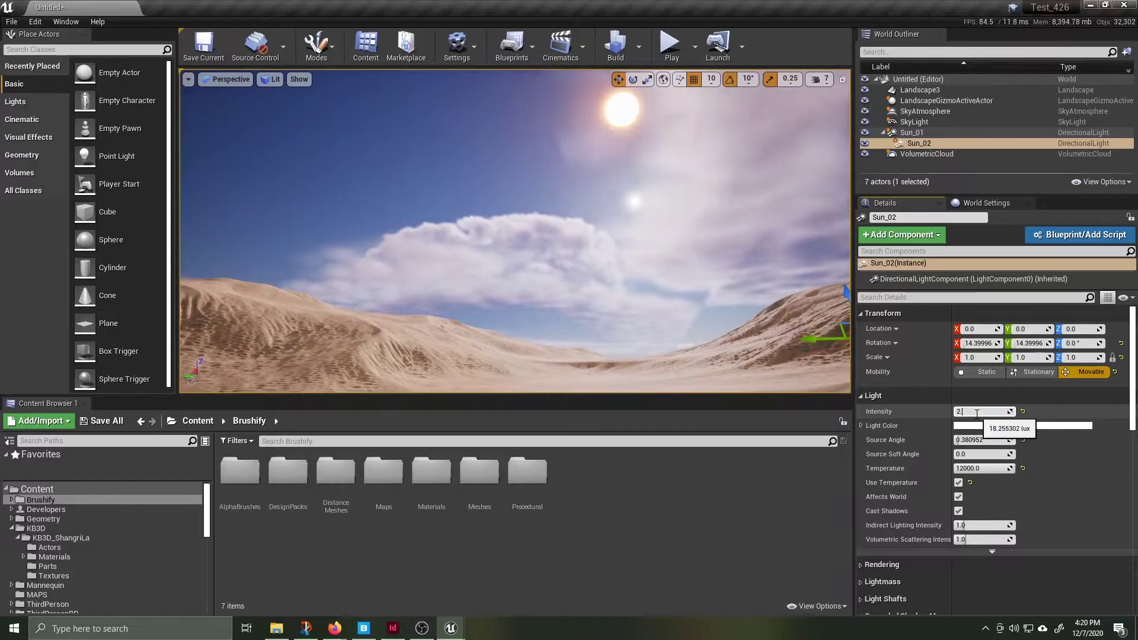
key("Return")
Recapture the scene for the SkyLight.
left_click(907, 133)
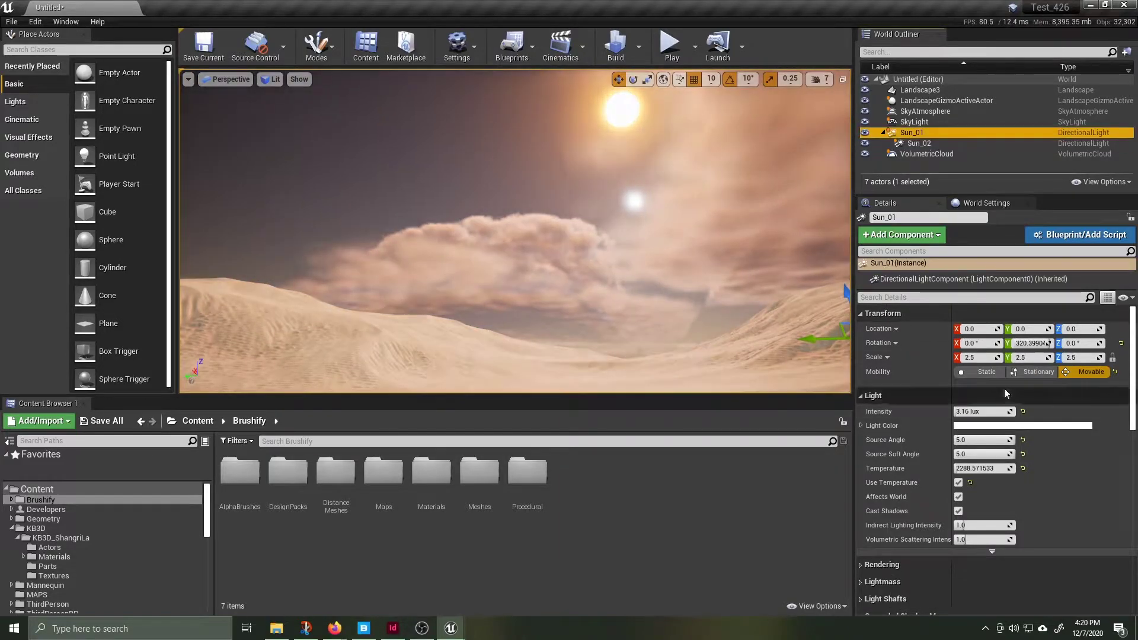
left_click(911, 123)
scroll(1043, 498, "down", 10)
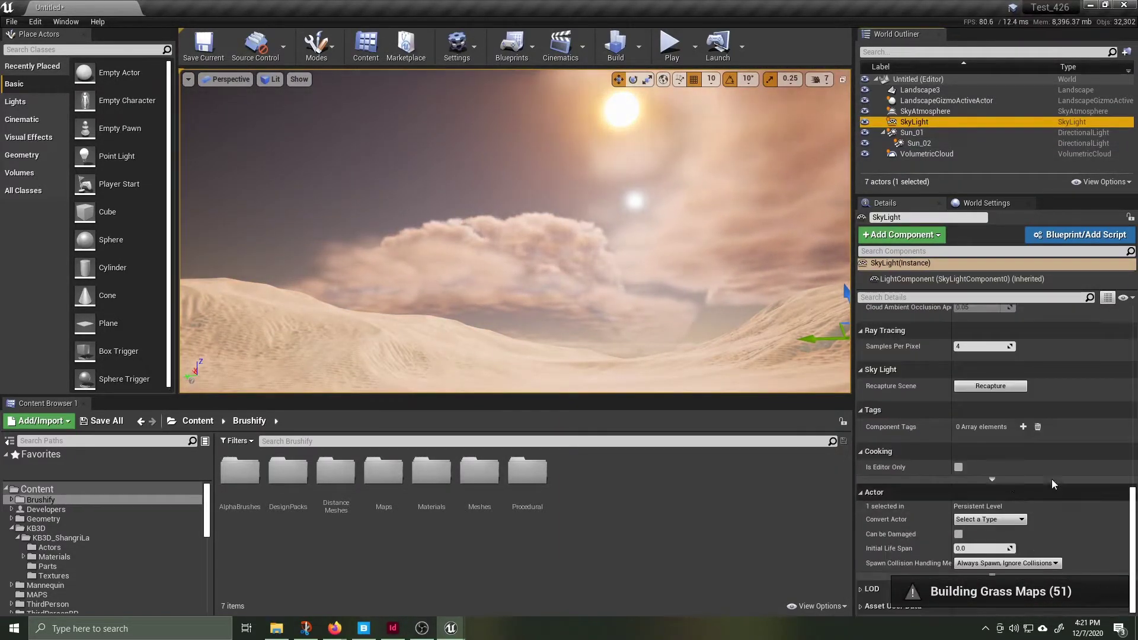
Rotate Sun_01 to about 108° on X, 356.4° on Y and 360° on Z, undoing a trial change of its Z location.
left_click(912, 133)
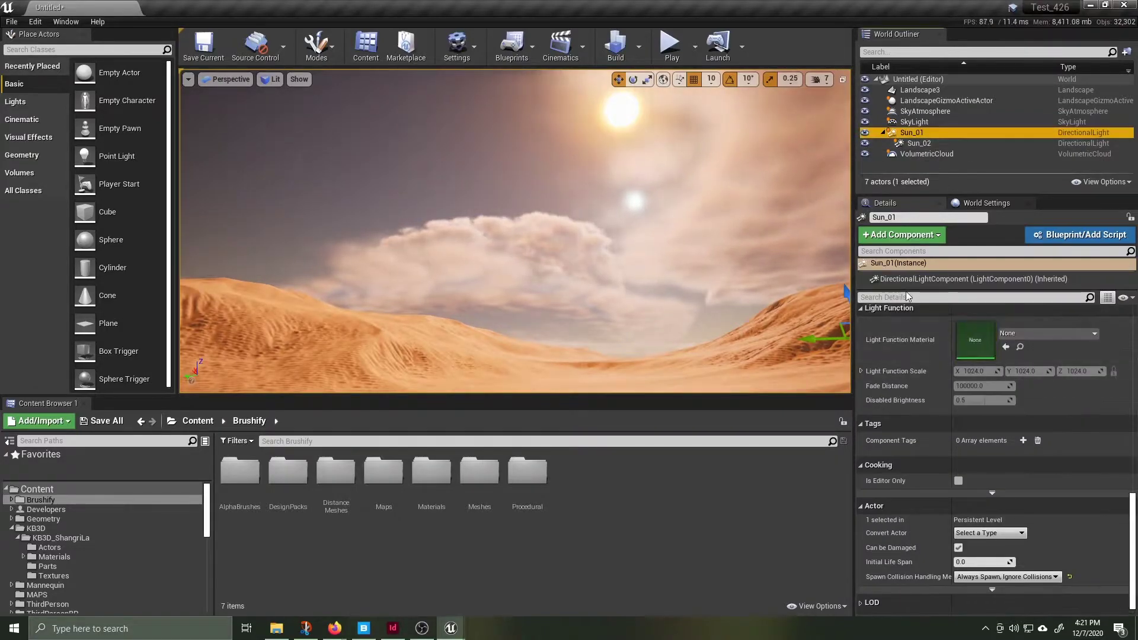
scroll(1072, 375, "up", 10)
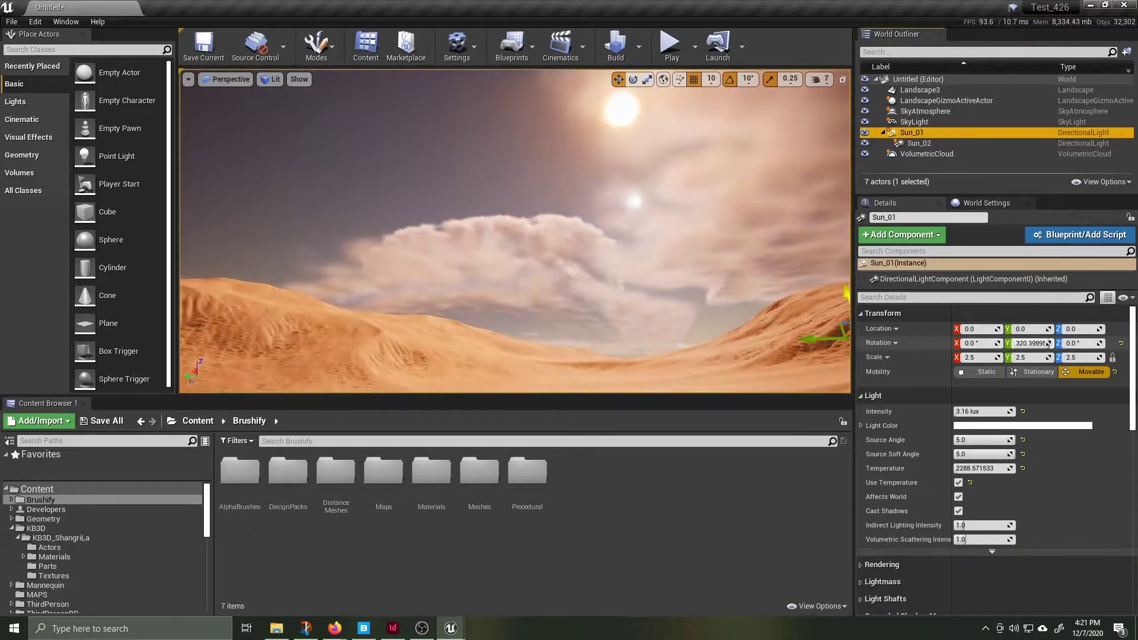
left_click_drag(1030, 344, 974, 344)
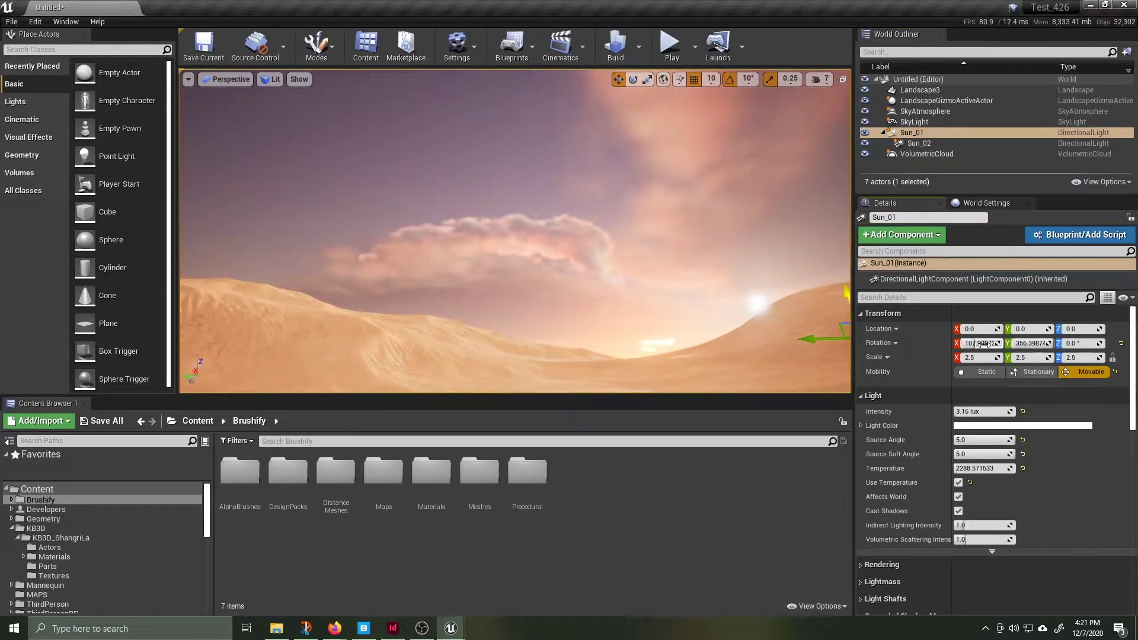
left_click_drag(1081, 329, 1067, 329)
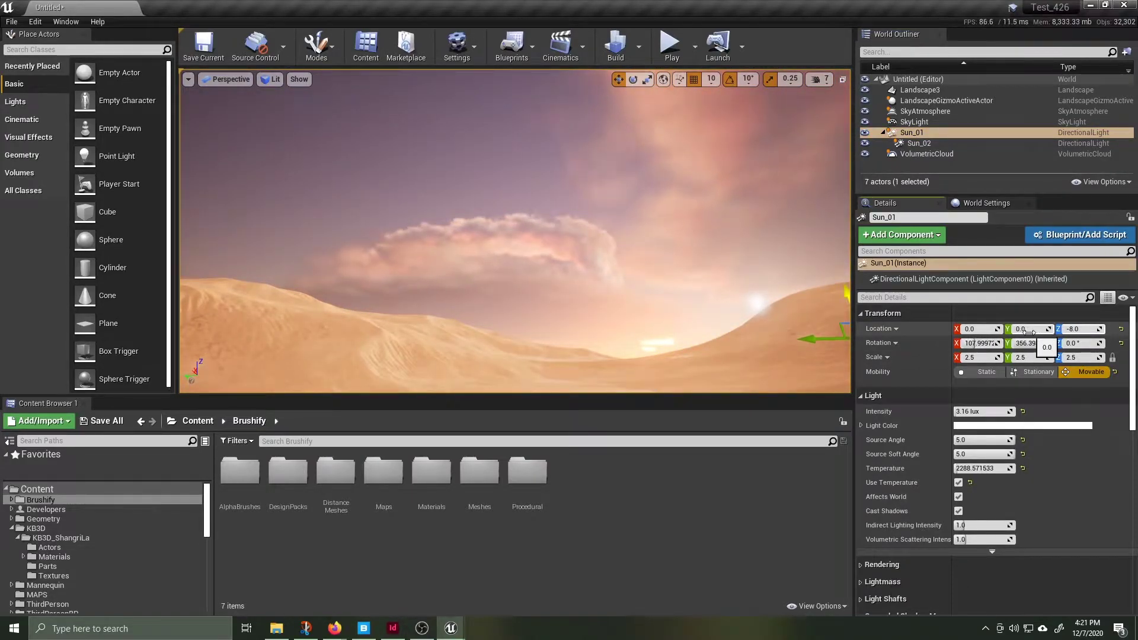
key("ctrl+z")
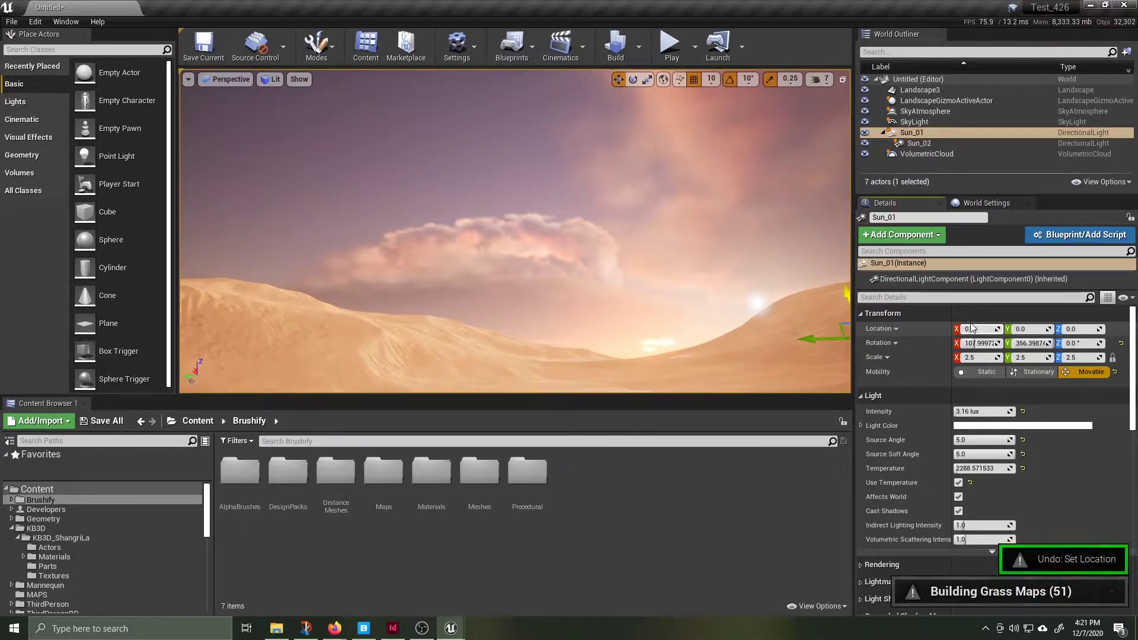
mouse_move(1081, 344)
left_mouse_down()
mouse_move(1067, 344)
mouse_move(1080, 344)
left_mouse_up()
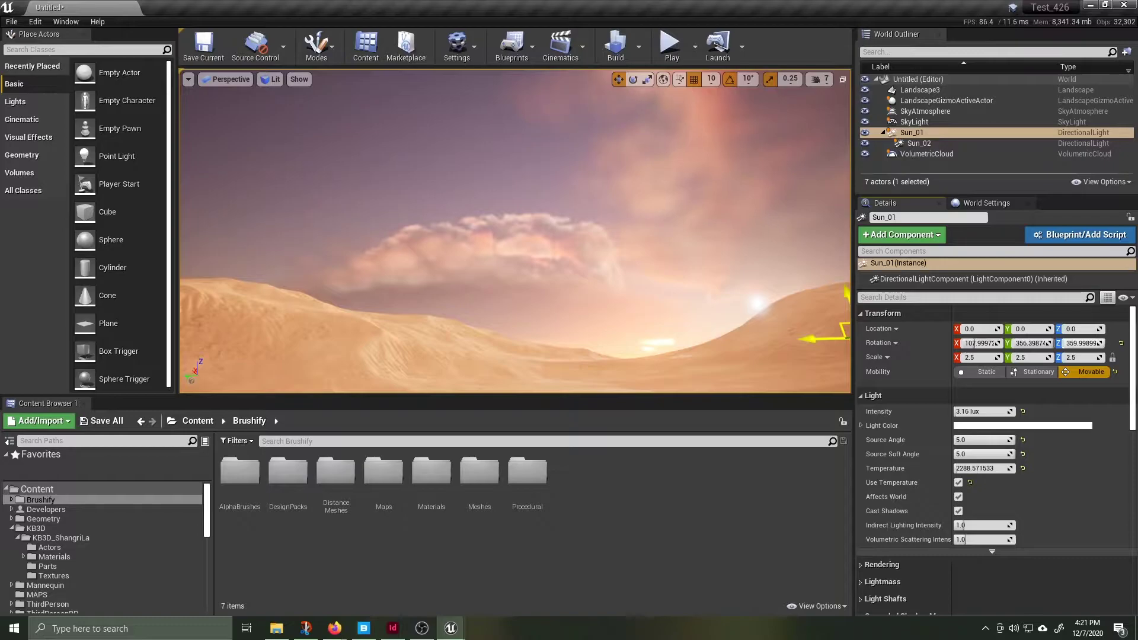
Rotate Sun_02 to 0° on X, about 104.4° on Y and about 32.4° on Z.
left_click(918, 145)
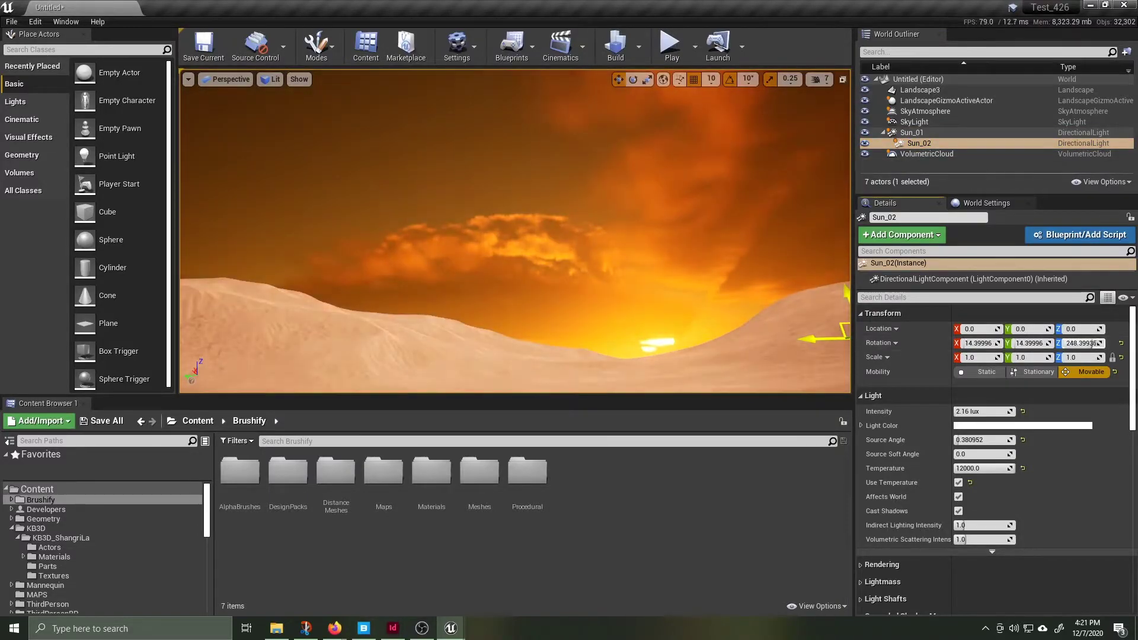
mouse_move(1074, 344)
left_mouse_down()
mouse_move(1043, 342)
mouse_move(1068, 343)
left_mouse_up()
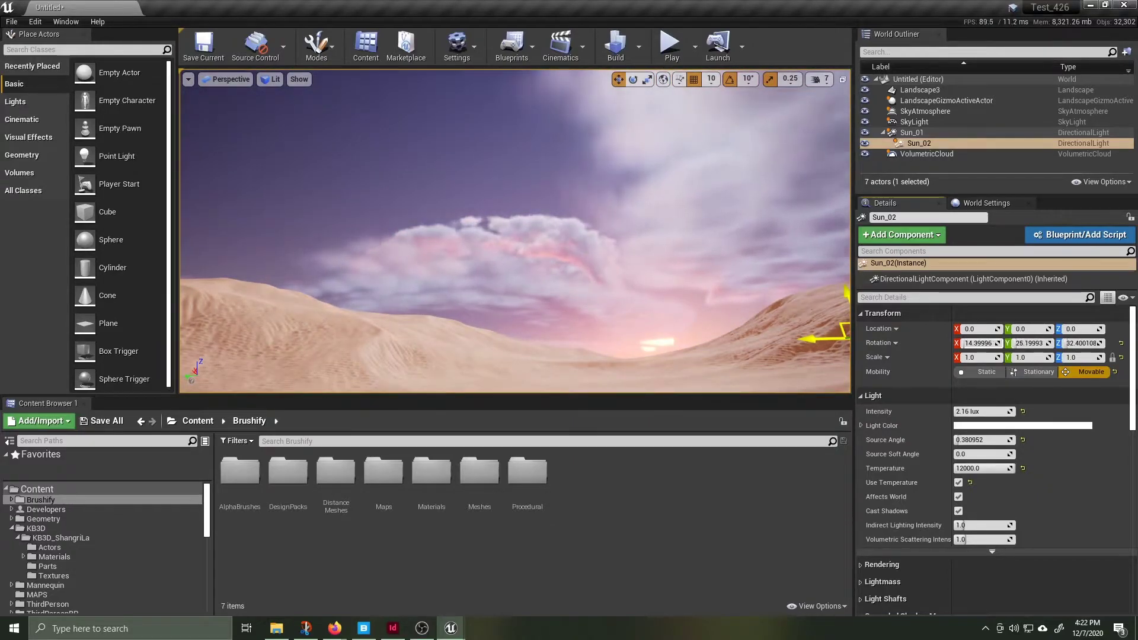
mouse_move(1030, 344)
left_mouse_down()
mouse_move(1061, 344)
mouse_move(1025, 344)
left_mouse_up()
Set the level's GameMode Override to ThirdPersonGameMode, with the view placed low among the dunes.
right_click_drag(533, 237, 711, 183)
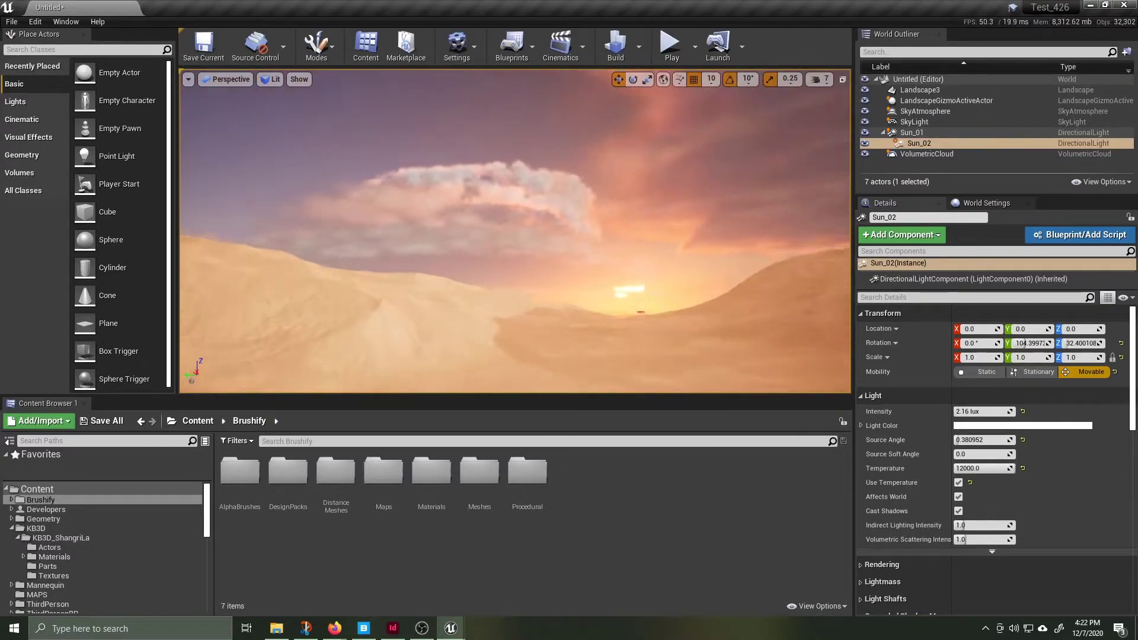
right_click_drag(515, 231, 818, 261)
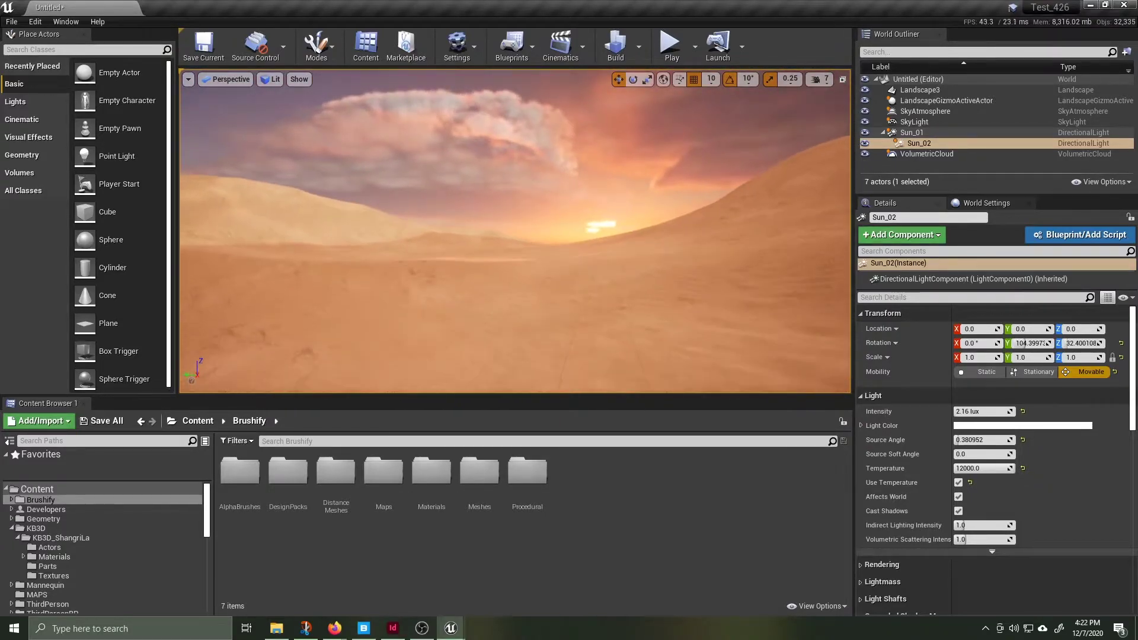
left_click(987, 203)
left_click(988, 291)
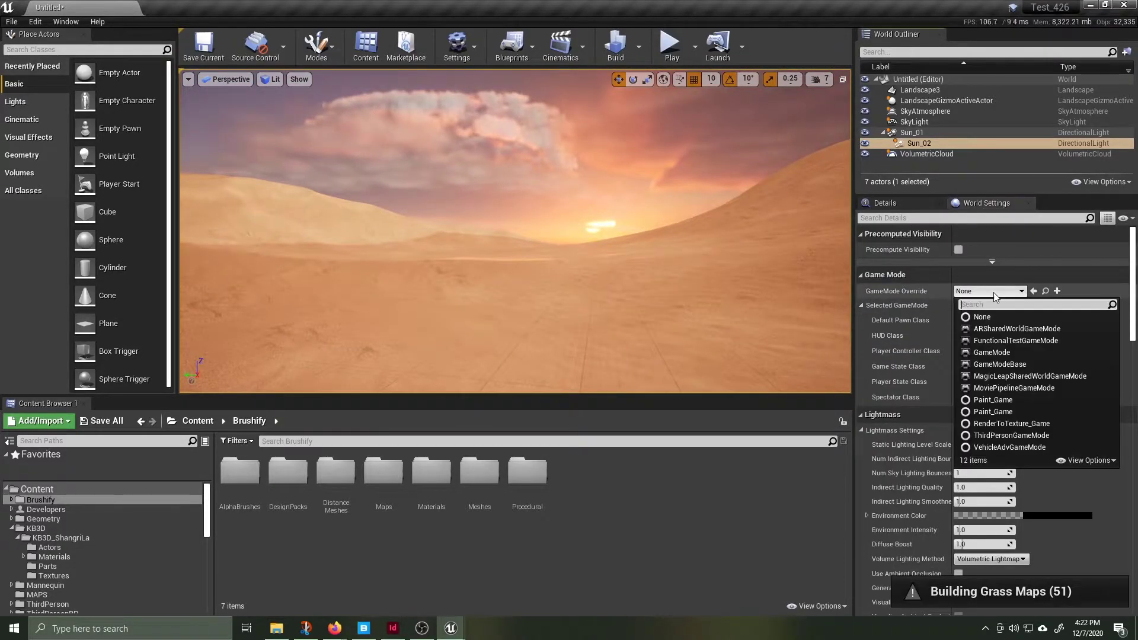
left_click(967, 274)
Play the level in the editor, run the third-person character across the dunes, and stop playing.
left_click(671, 44)
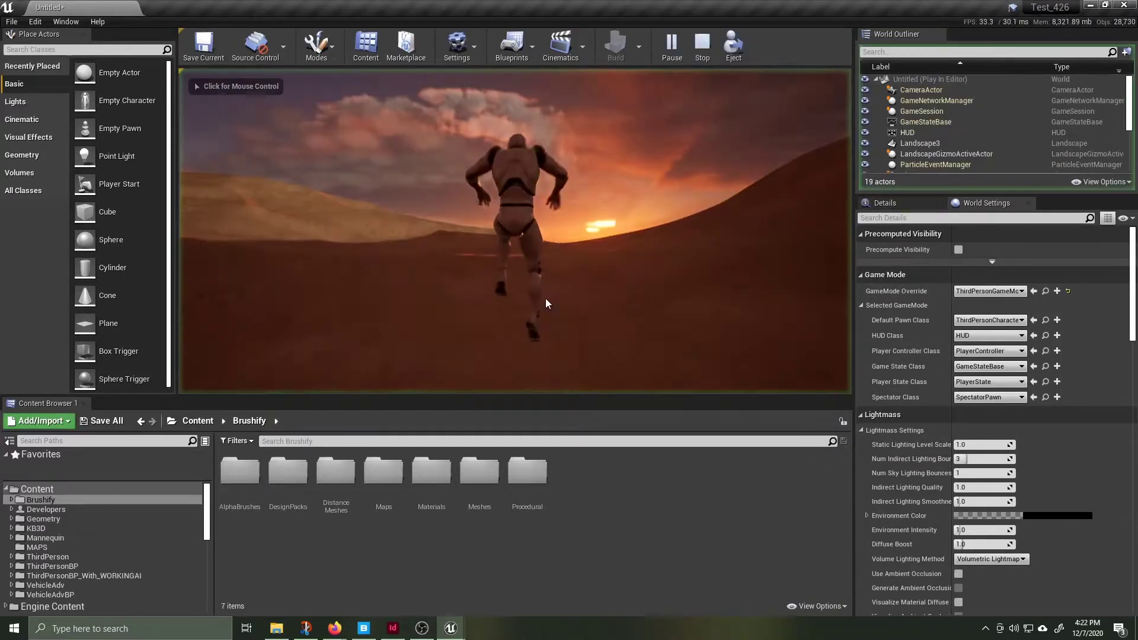
key("w")
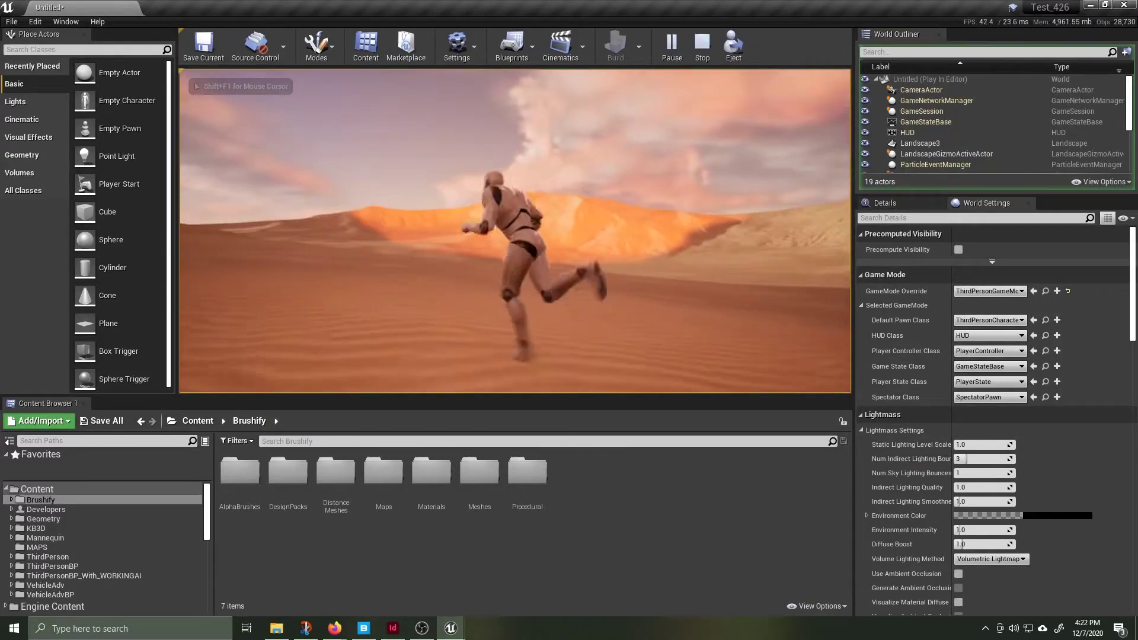
key("w")
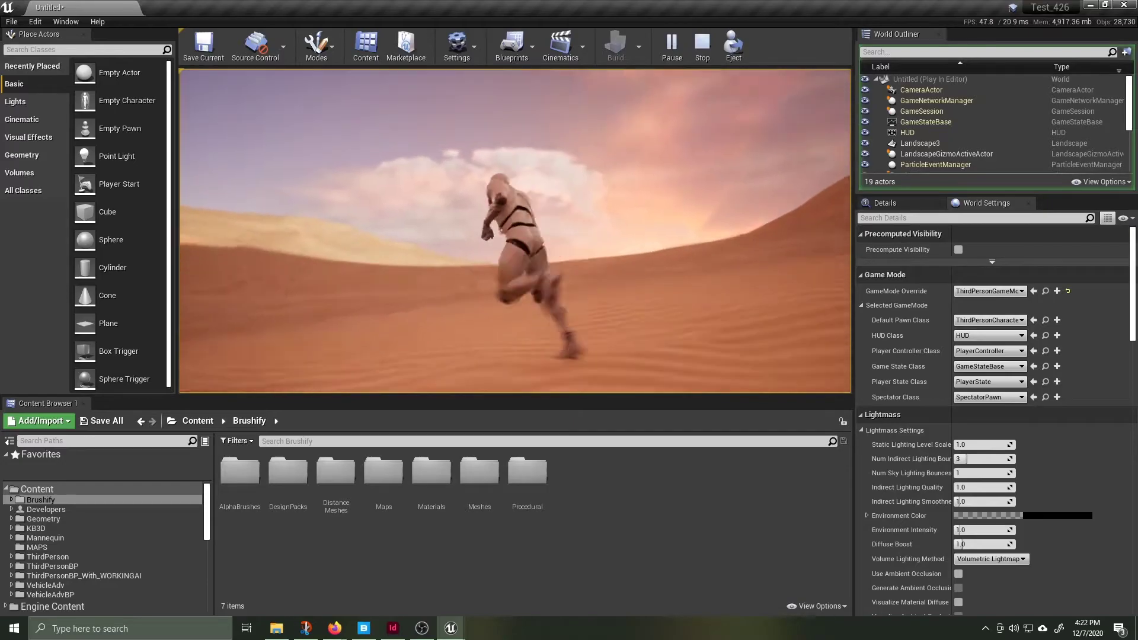
key("Escape")
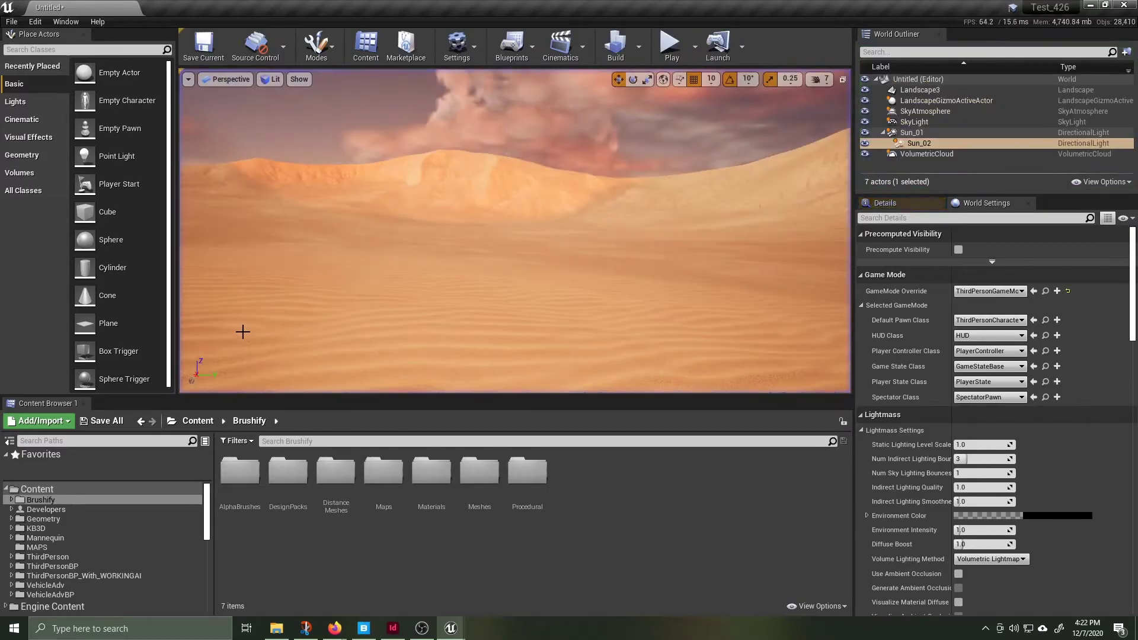
Select the VolumetricCloud and bring up the Env. Light Mixer window over the viewport.
left_click(936, 154)
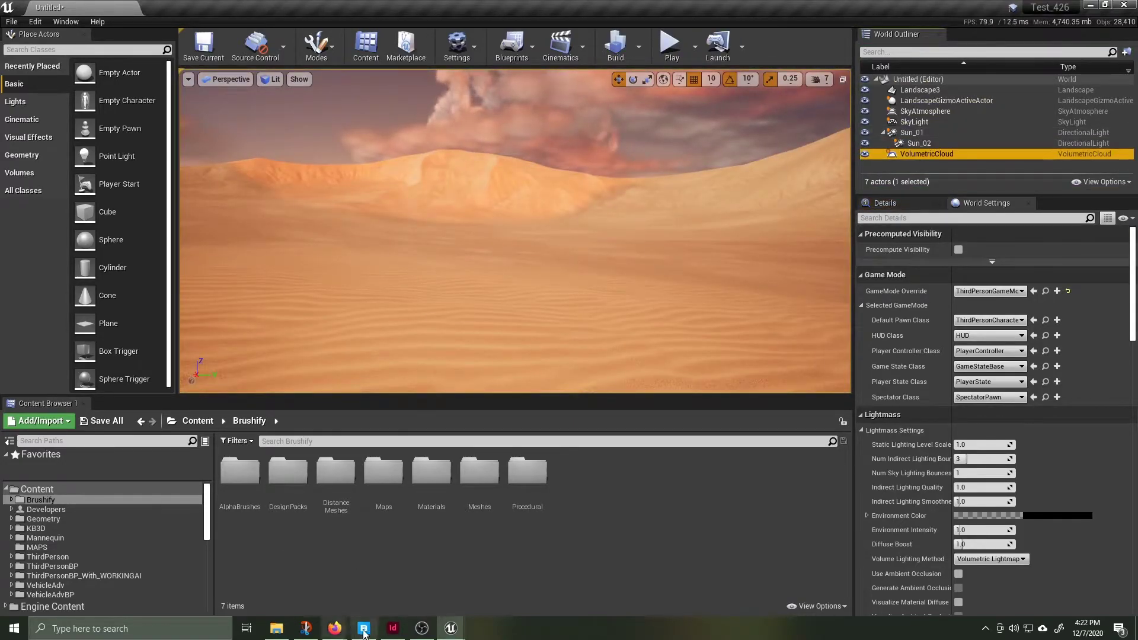
left_click_drag(426, 118, 403, 101)
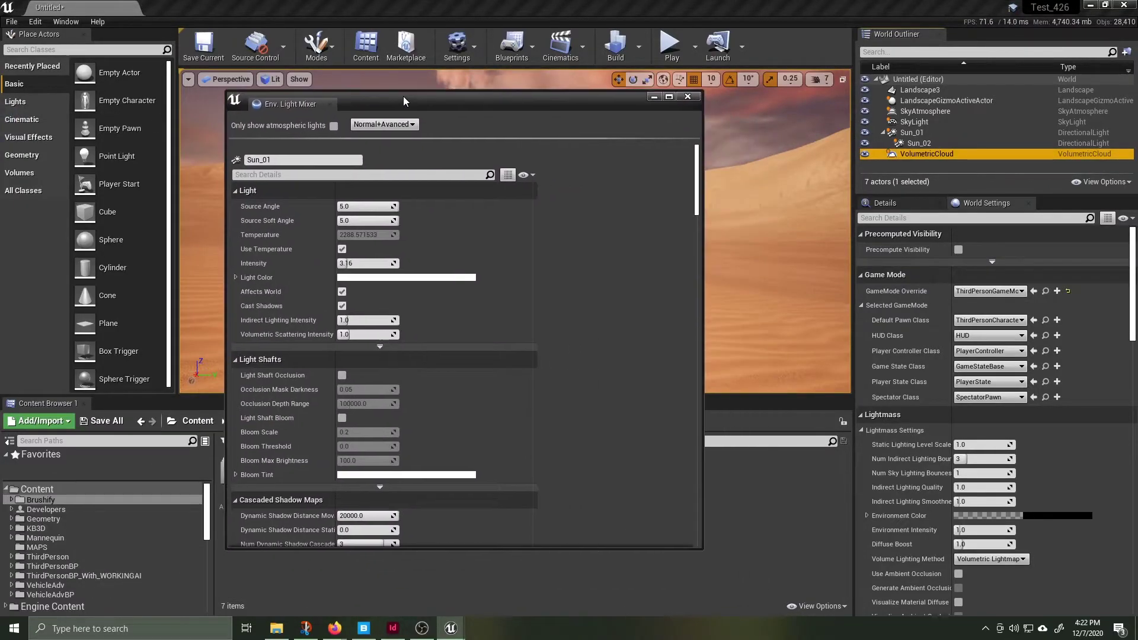
Set Sun_01's Light Color to a warm orange (sRGB FFCE8CFF) and Sun_02's to a pale blue (sRGB C9E5FFFF) in the enlarged mixer.
left_click(670, 97)
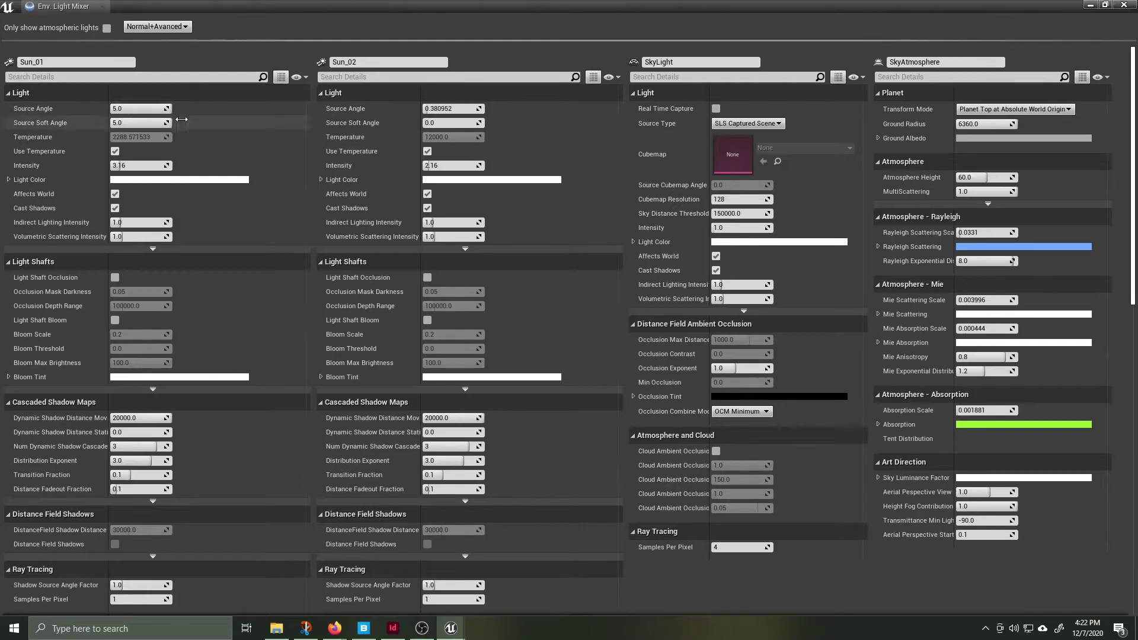
left_click(154, 181)
left_click_drag(232, 284, 265, 300)
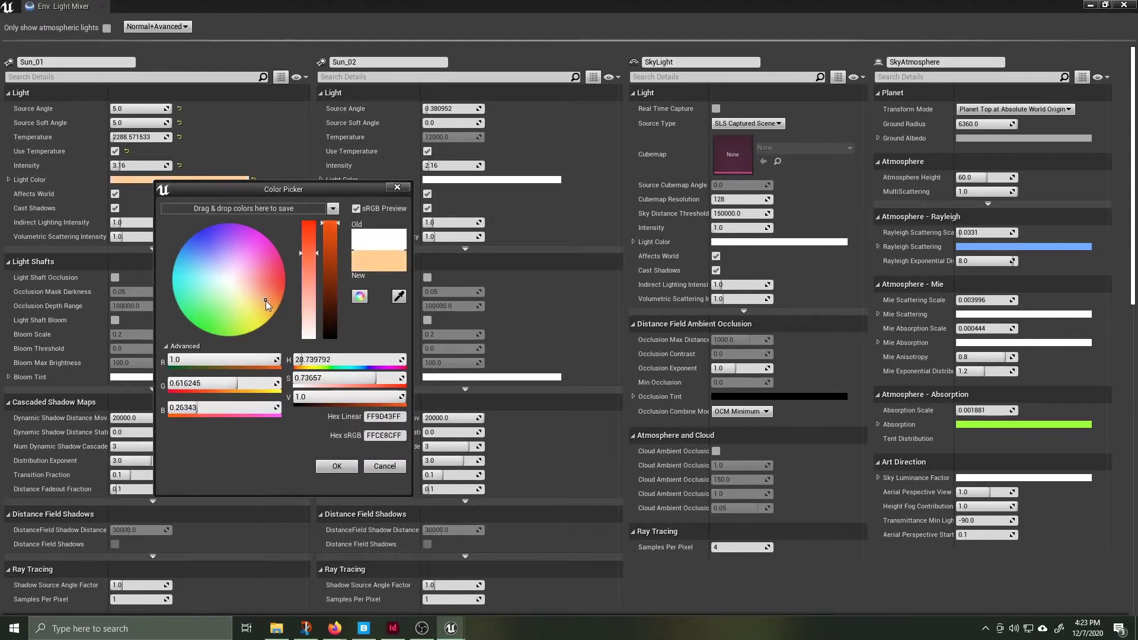
left_click(337, 466)
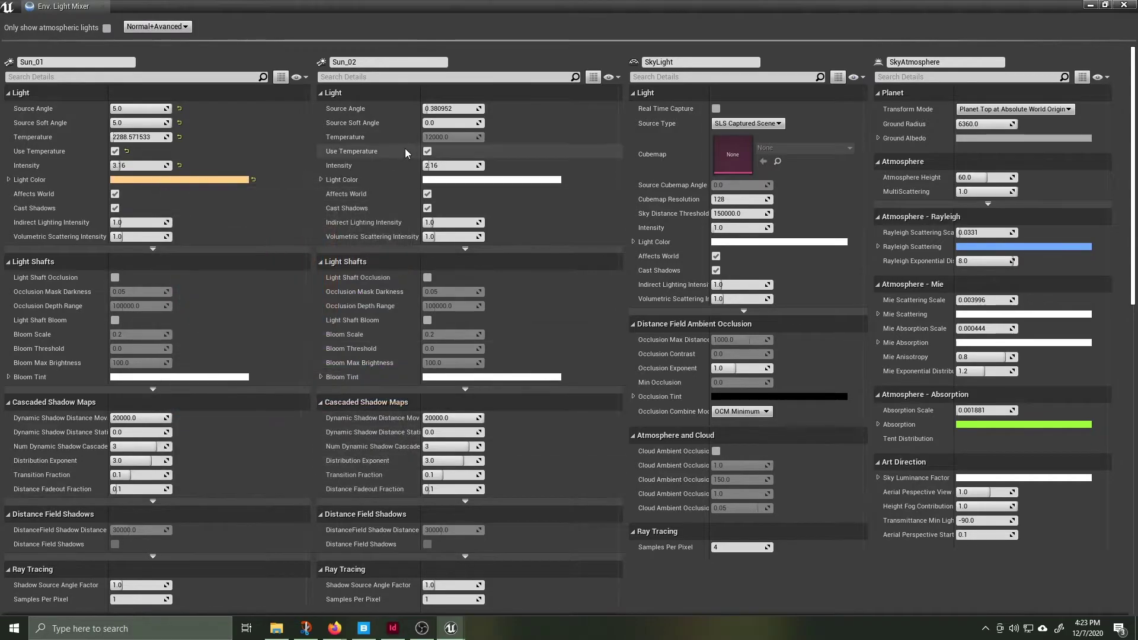
left_click(436, 180)
left_click_drag(501, 278, 492, 268)
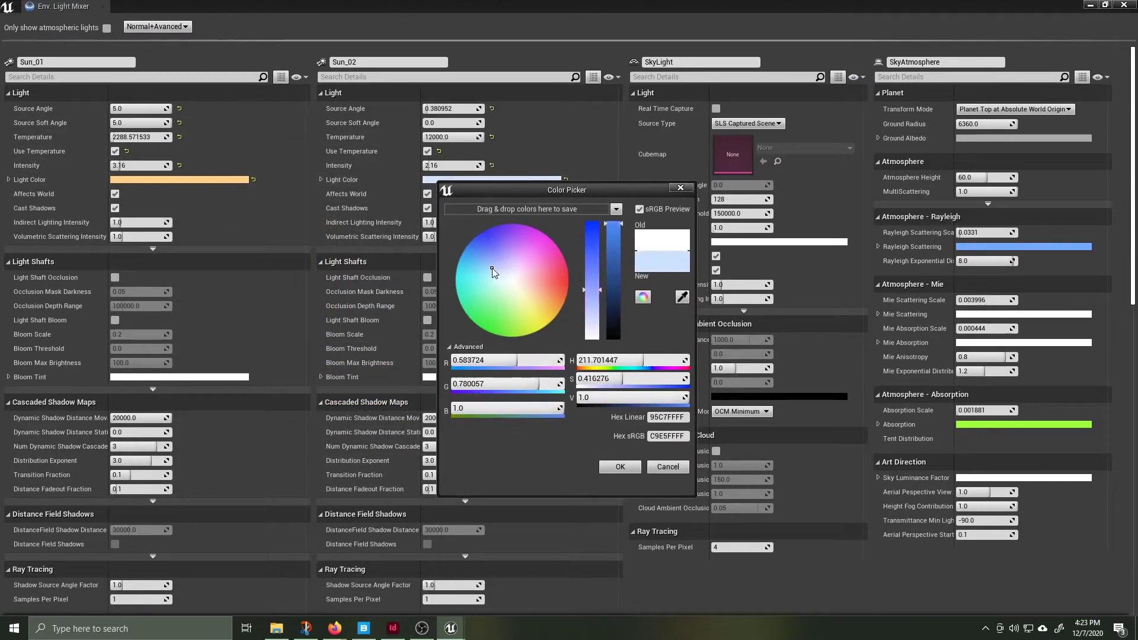
left_click(627, 468)
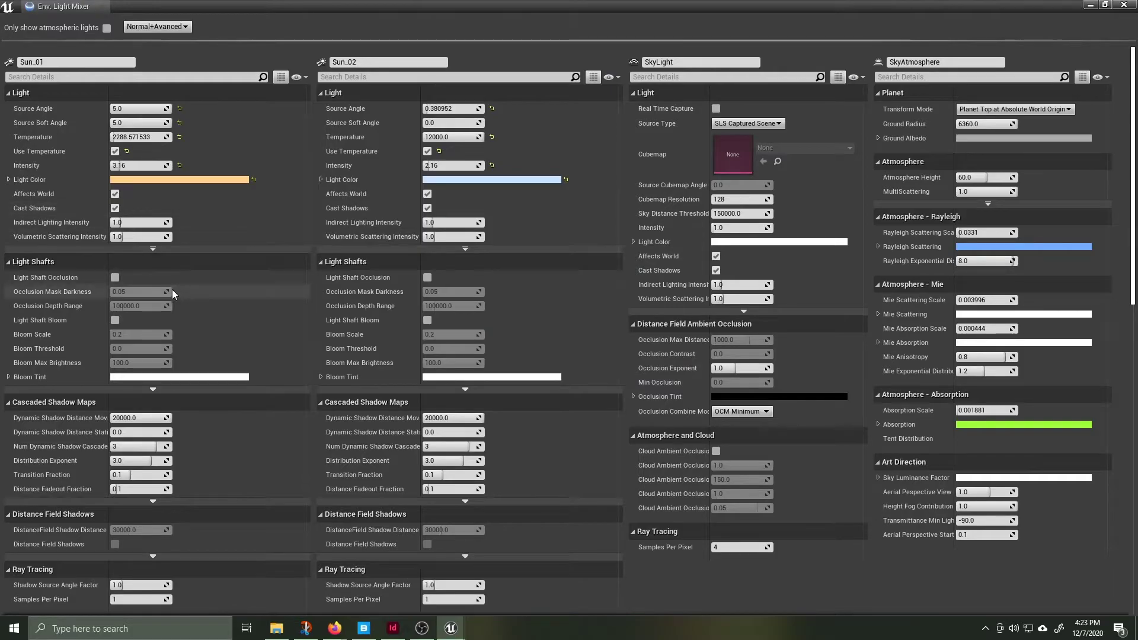
Enable Light Shaft Occlusion and Light Shaft Bloom on both suns, with a pale orange Bloom Tint for Sun_01 and light blue for Sun_02.
left_click(427, 278)
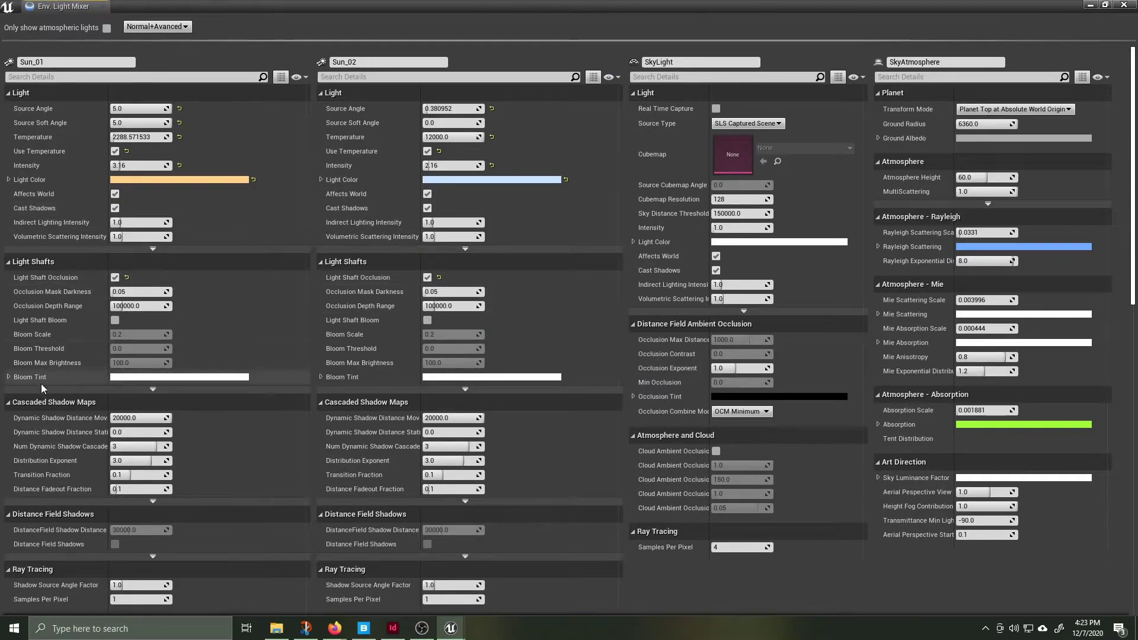
left_click(115, 320)
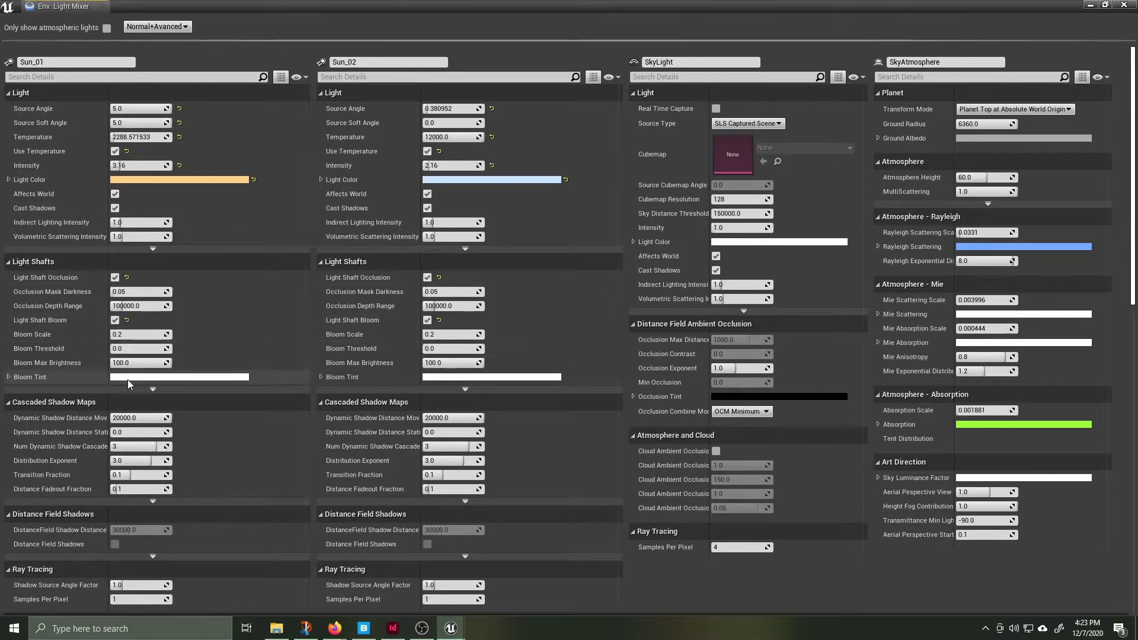
left_click(127, 378)
left_click(218, 405)
left_click(309, 585)
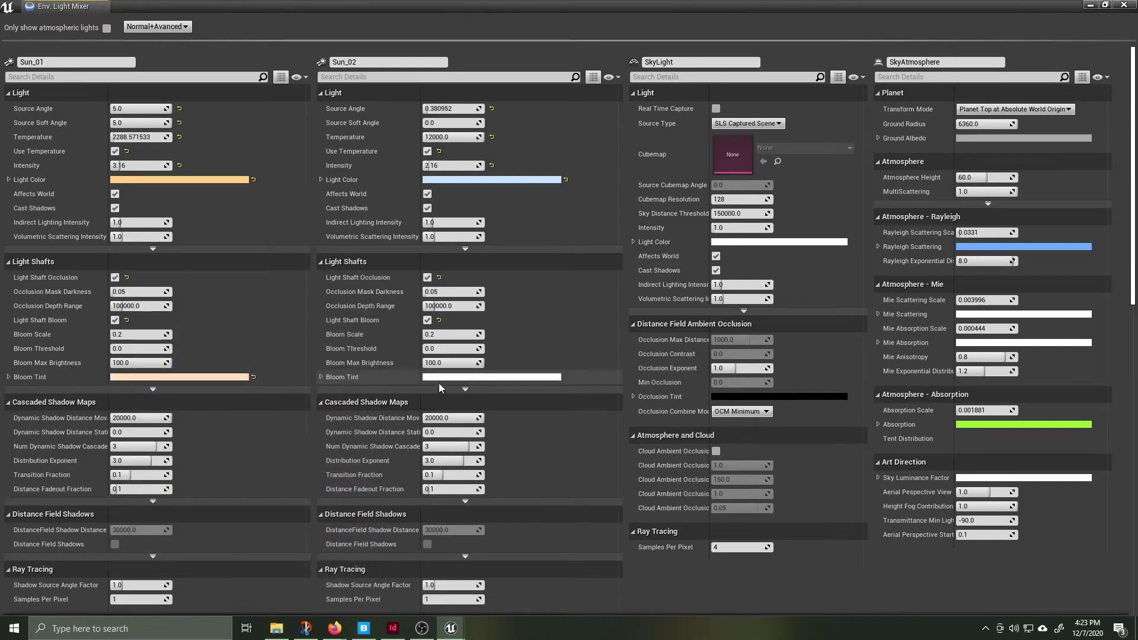
left_click(442, 378)
left_click(498, 401)
left_click(620, 584)
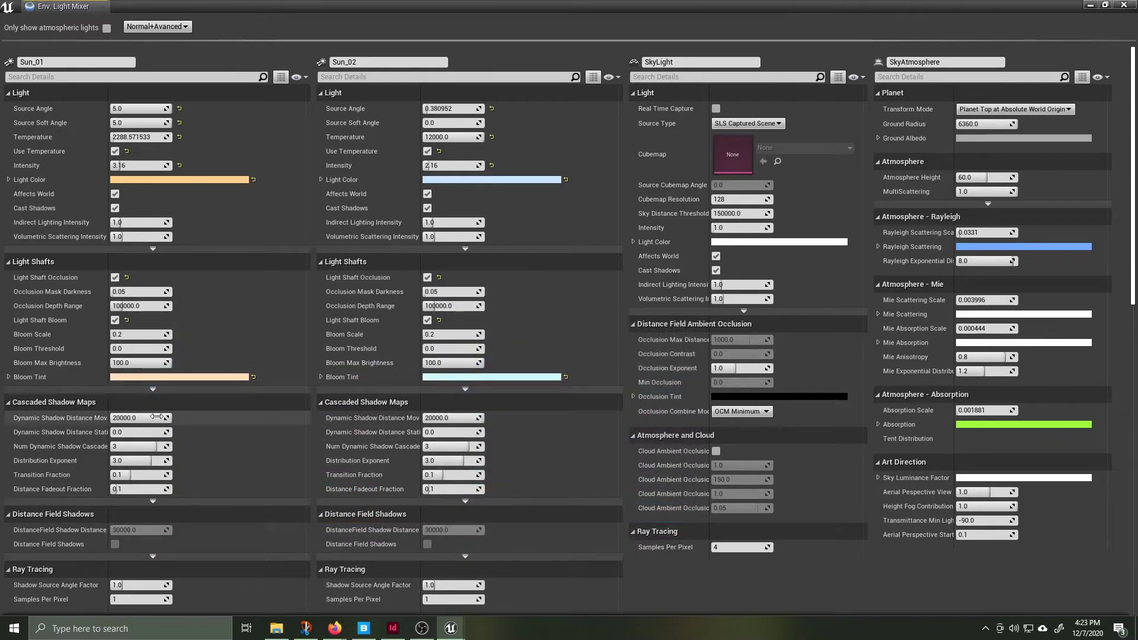
Enable Cast Modulated Shadows in the advanced light settings of Sun_01 and Sun_02, and minimize the Env. Light Mixer.
left_click(153, 502)
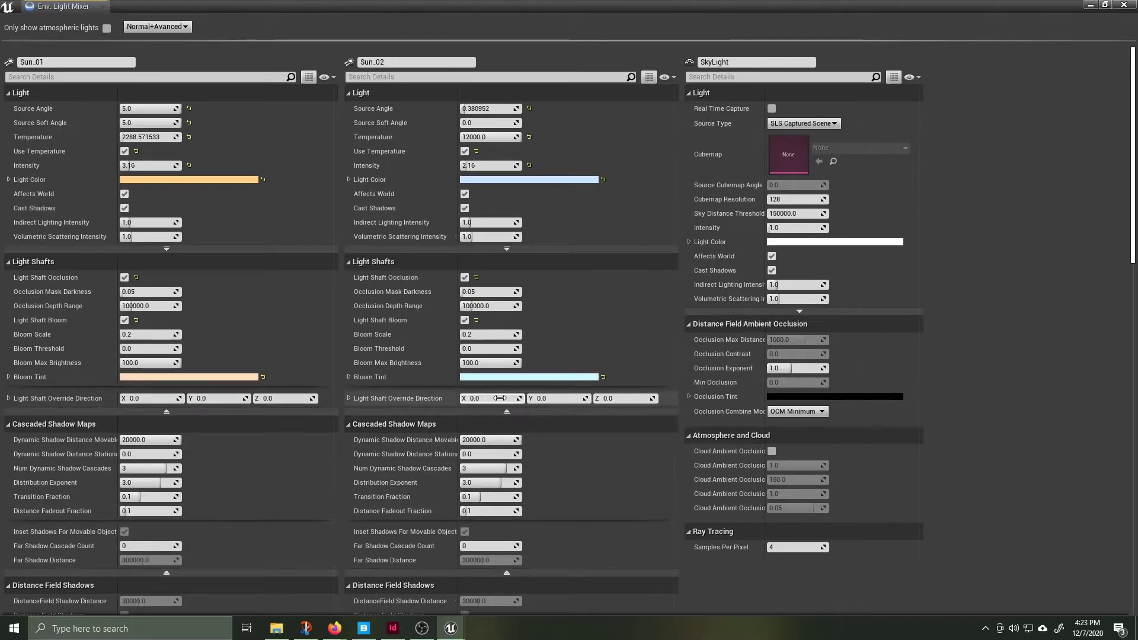
left_click(167, 249)
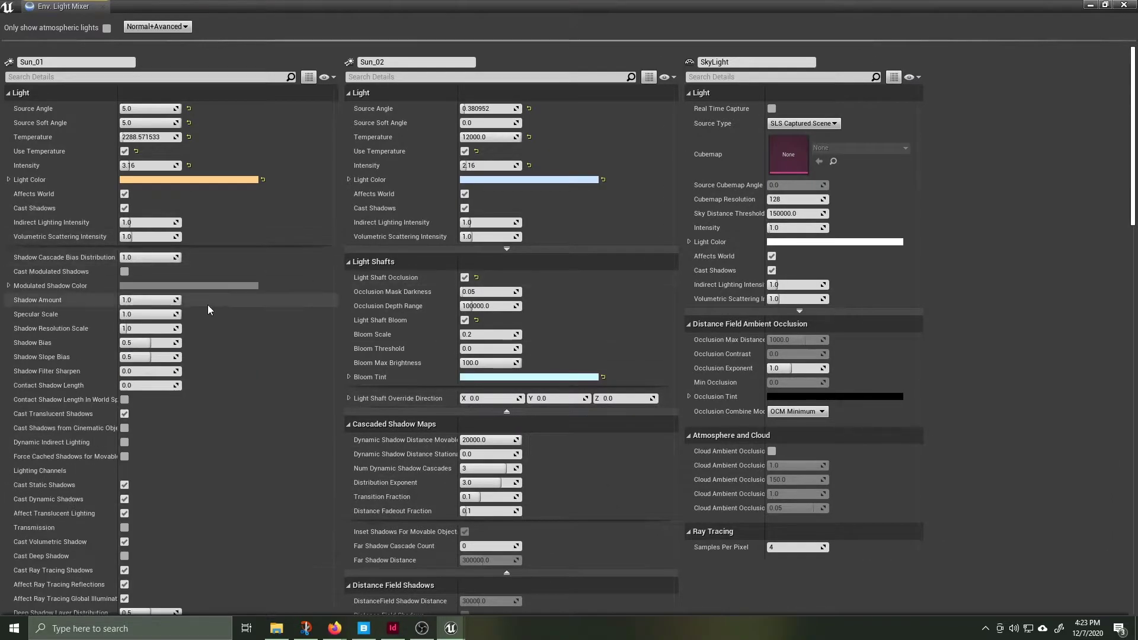
left_click(125, 271)
left_click(507, 249)
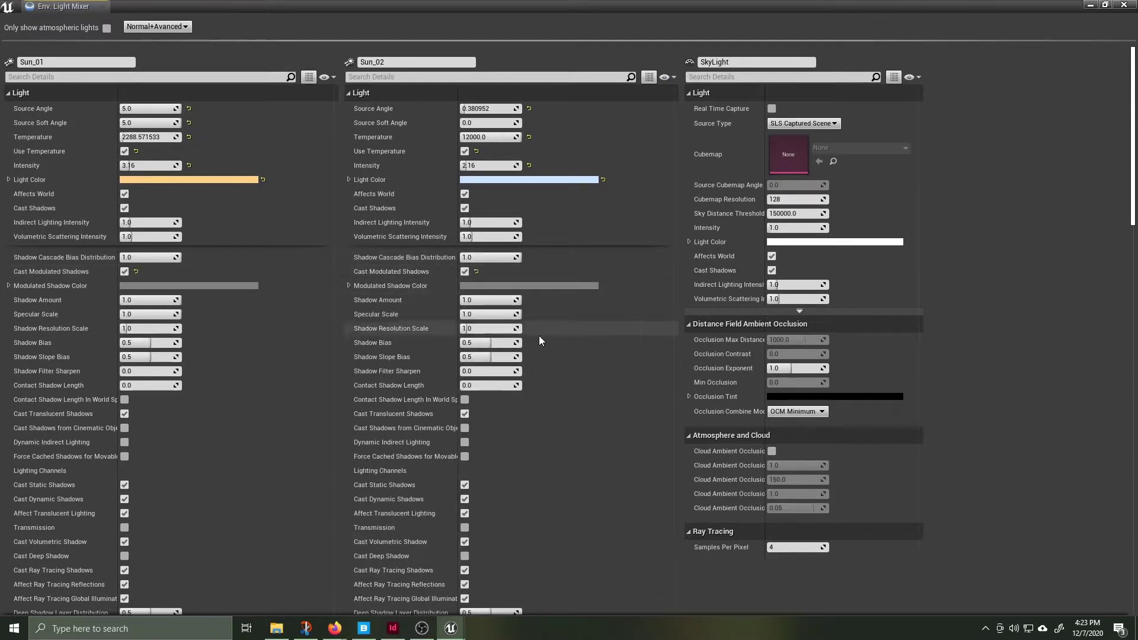
scroll(215, 453, "down", 3)
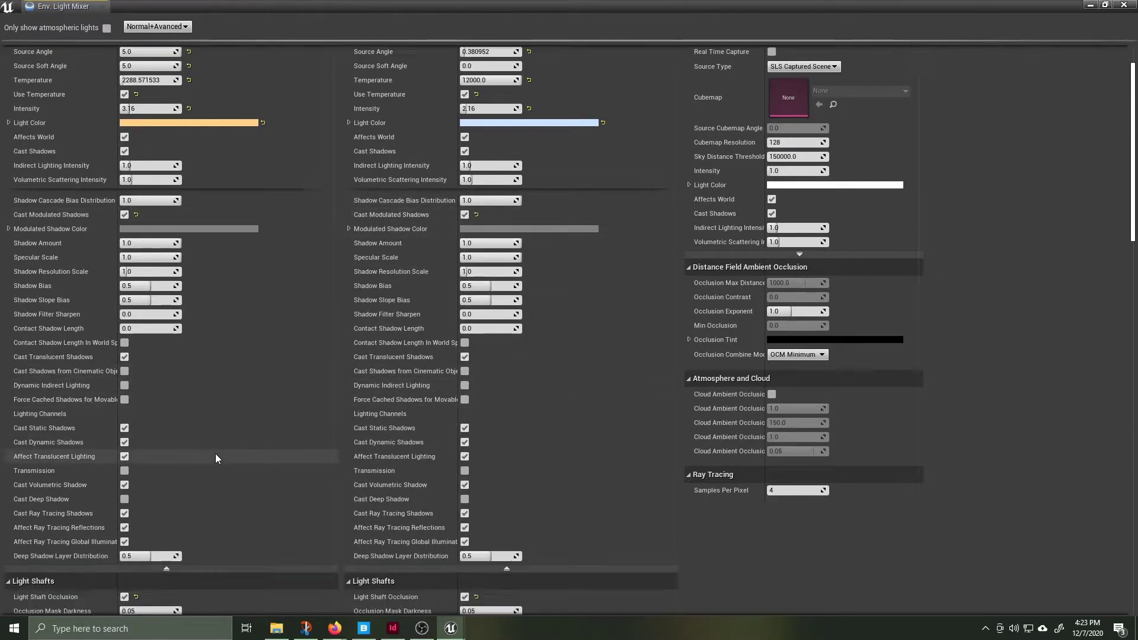
left_click(1090, 5)
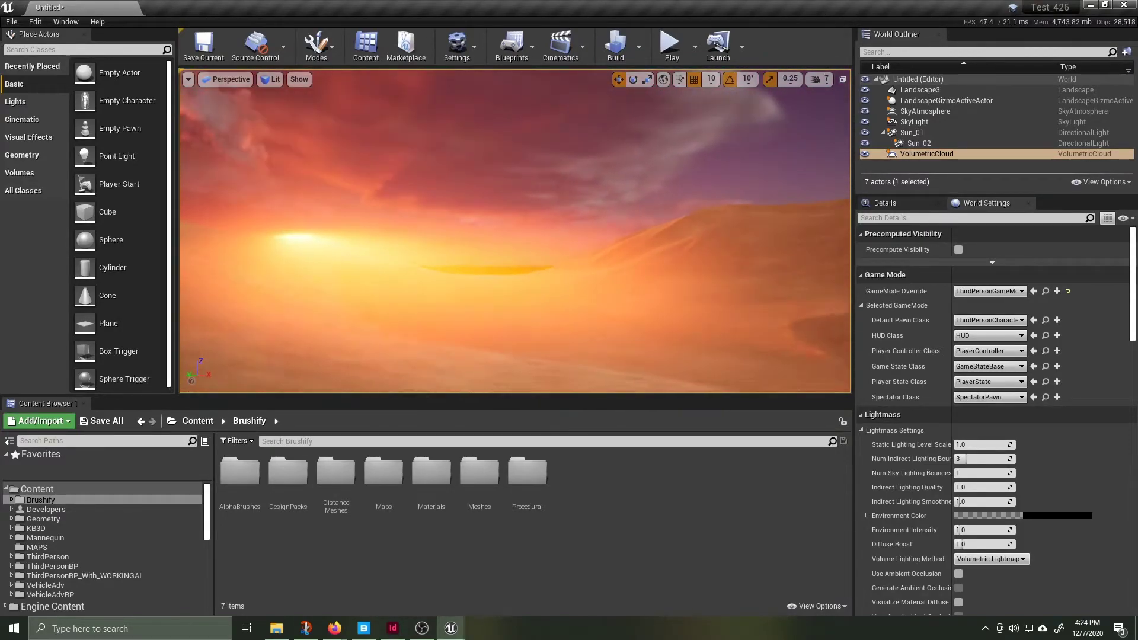
Play the level in the editor, run and jump the third-person character over the dunes, and stop playing.
right_click_drag(514, 231, 699, 226)
left_click(670, 44)
key("w")
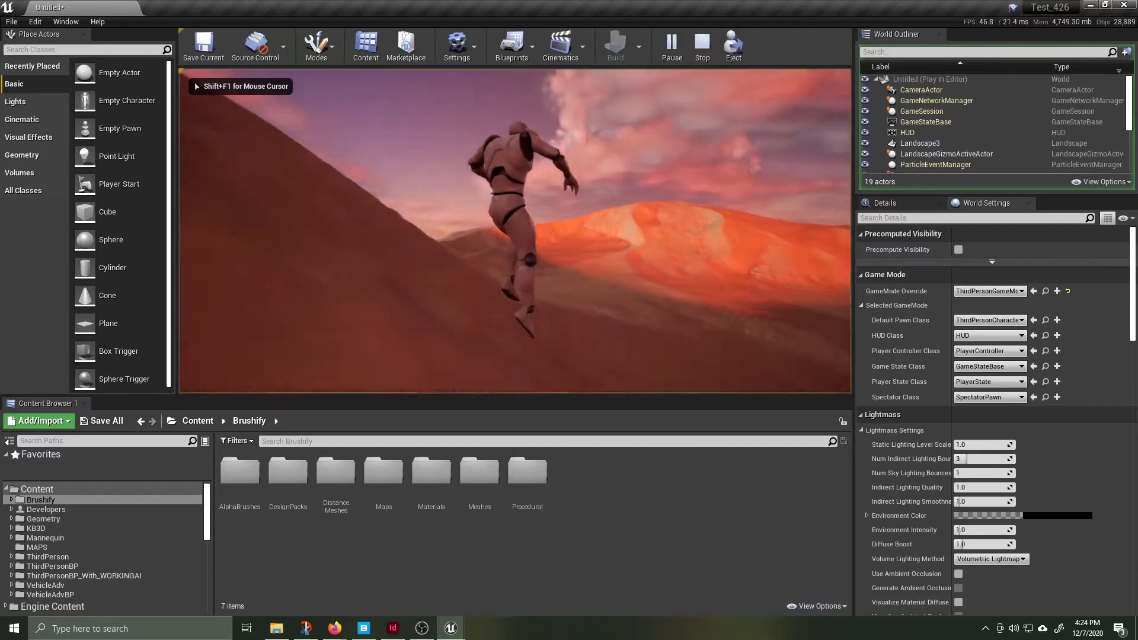
key("space")
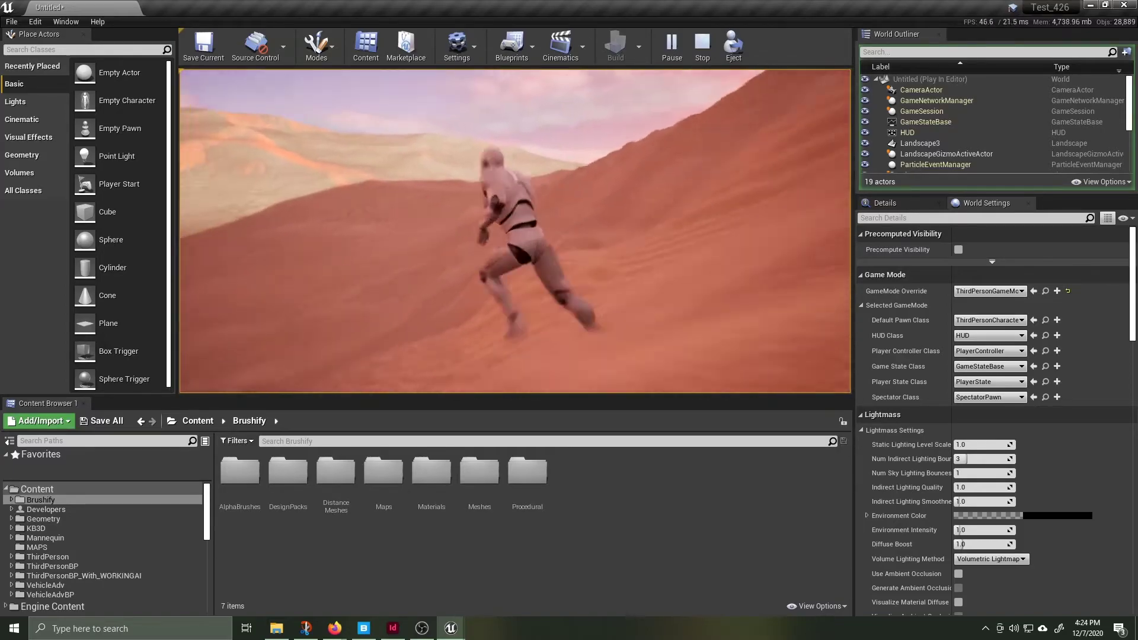
key("space")
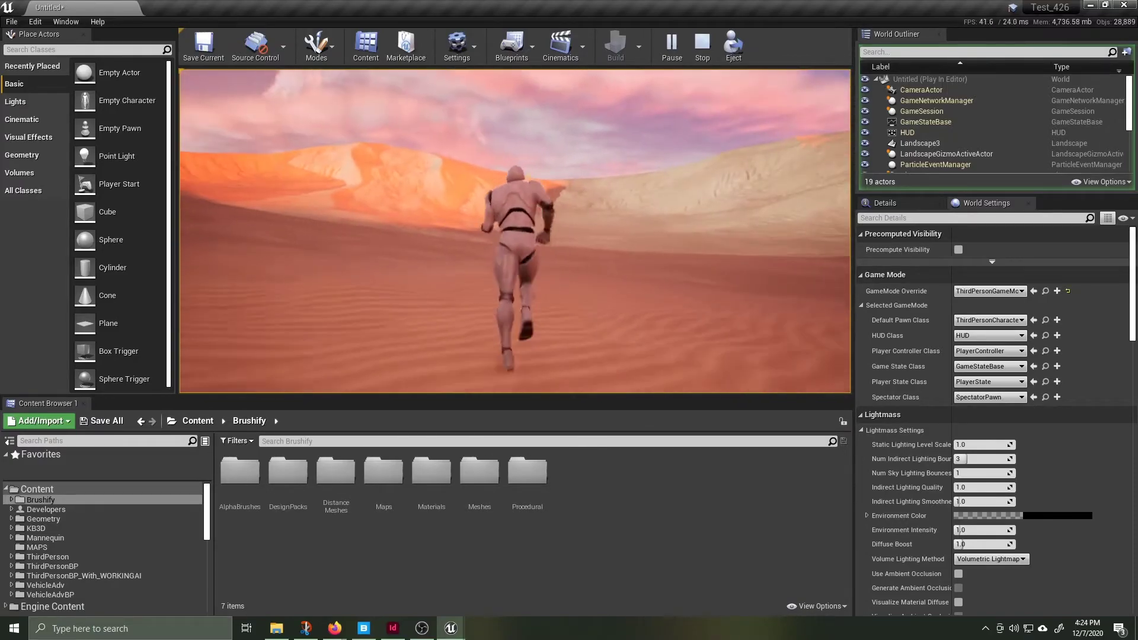
key("Escape")
Play the level again from a view facing the low sun, run the character up a dune, and end the session.
right_click_drag(514, 231, 556, 238)
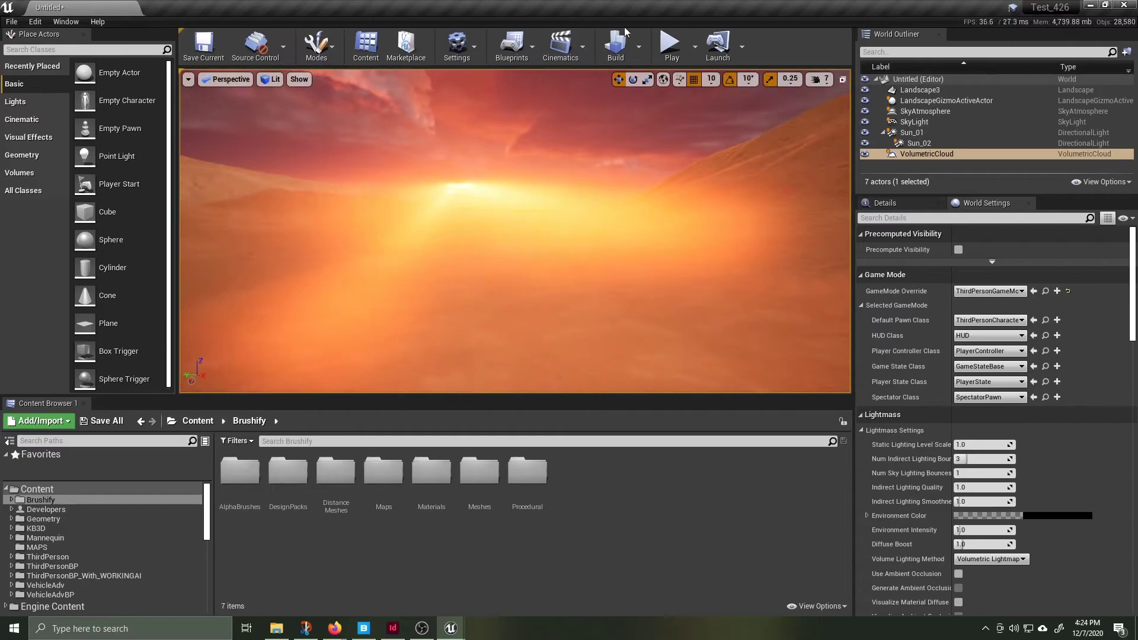
key("alt+p")
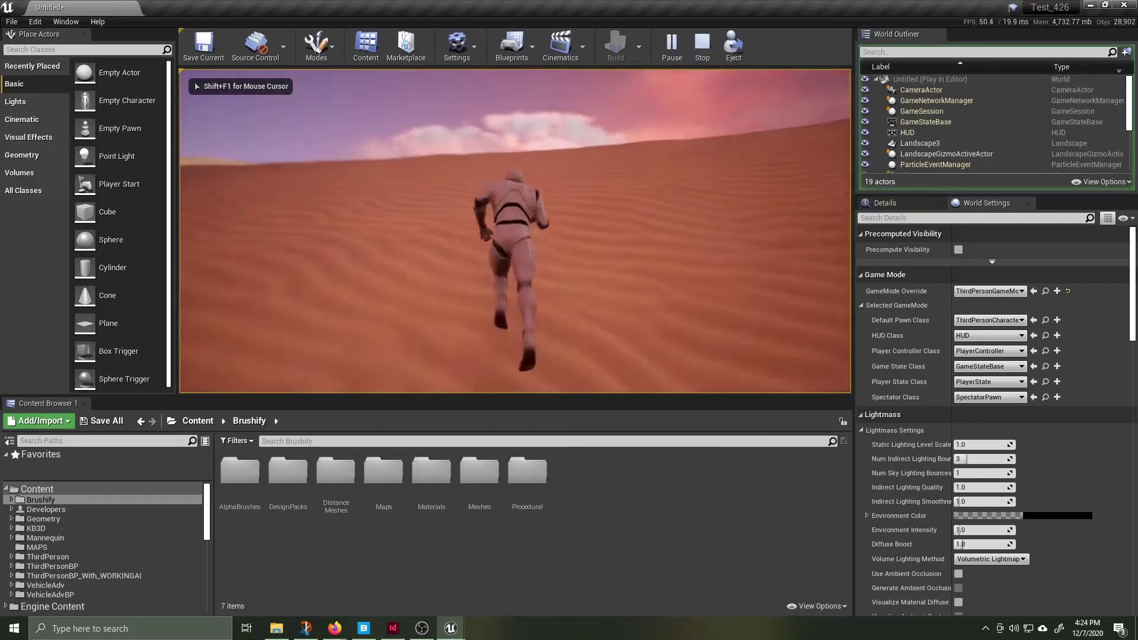
key("w")
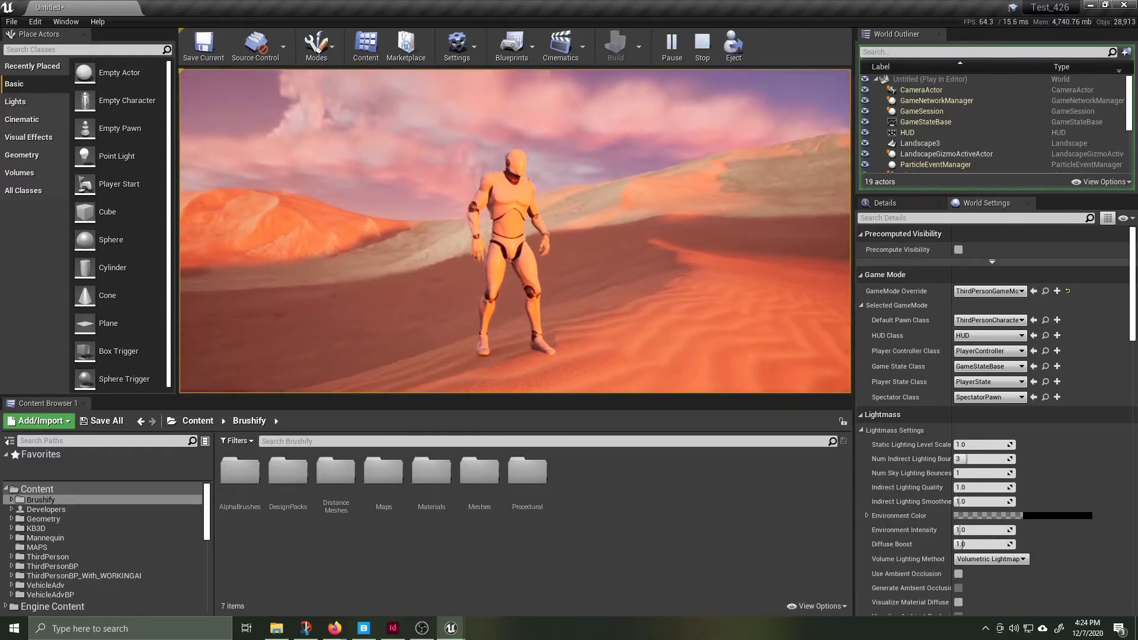
key("Escape")
In the Env. Light Mixer, enable shadows on clouds, shadows on atmosphere and cloud shadows for Sun_01, and atmosphere and cloud shadows for Sun_02.
mouse_move(450, 628)
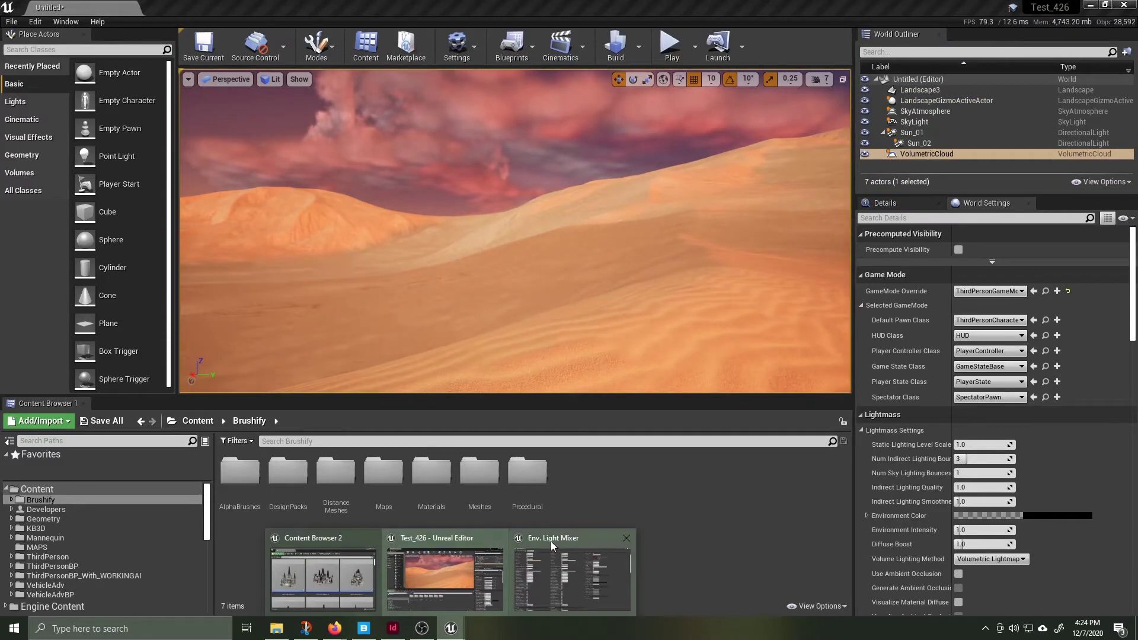
left_click(550, 542)
scroll(580, 429, "down", 6)
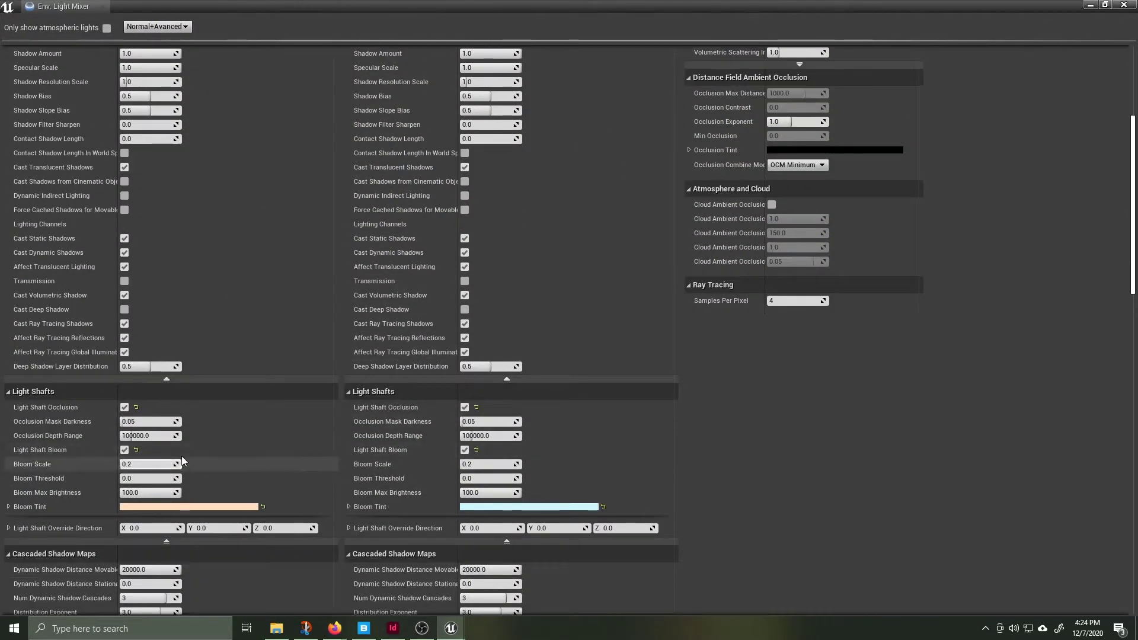
scroll(225, 443, "down", 8)
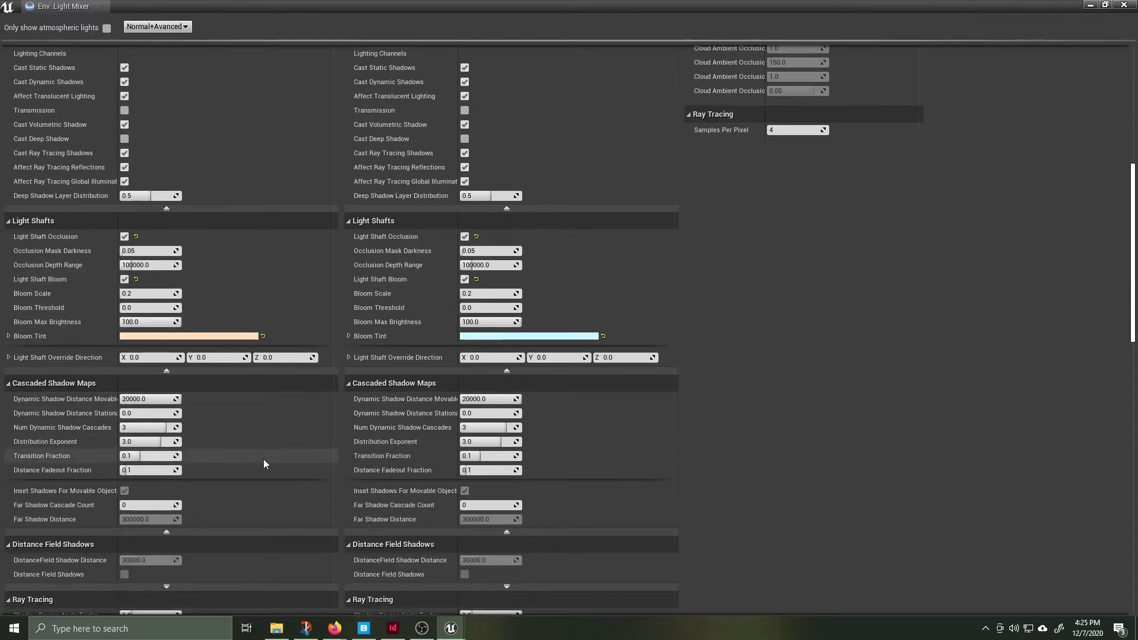
scroll(263, 464, "down", 1)
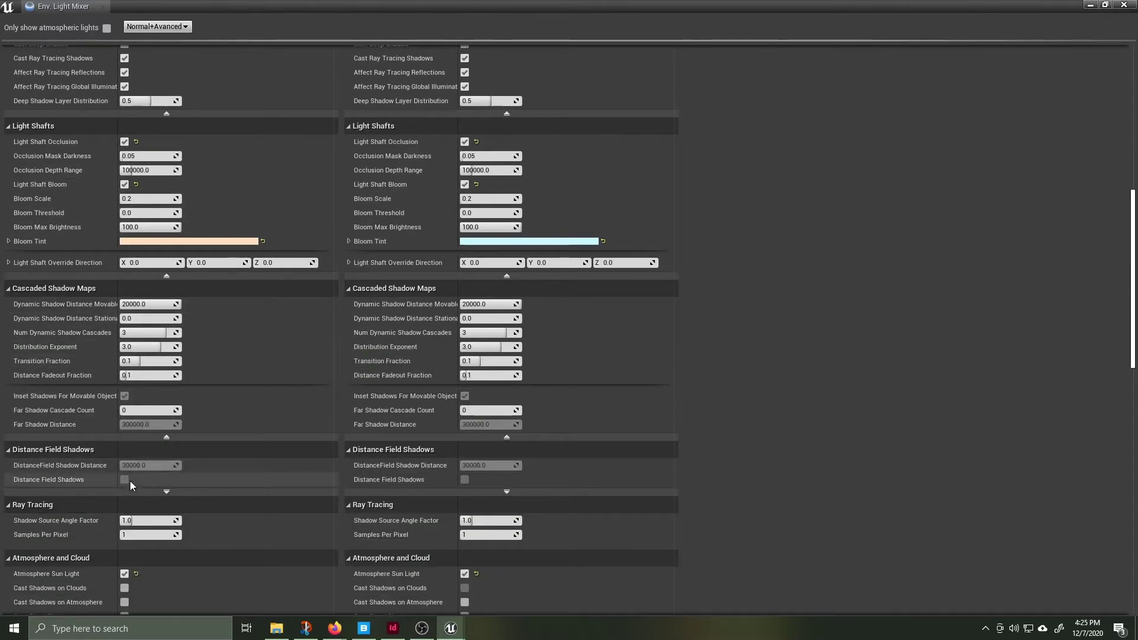
left_click(176, 492)
left_click(160, 529)
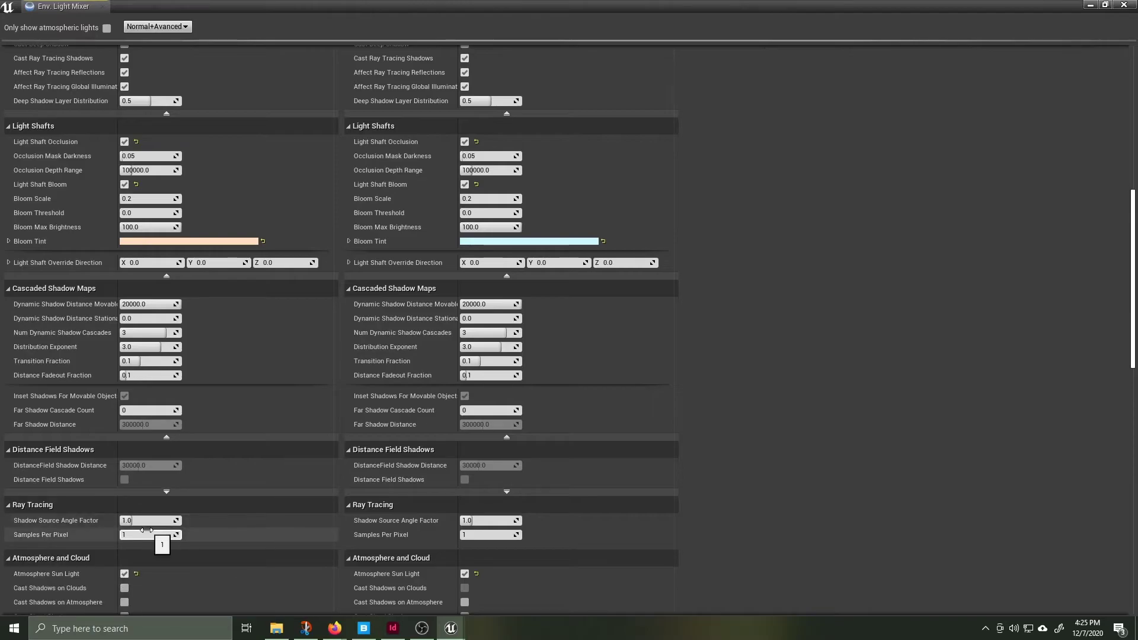
scroll(347, 468, "down", 3)
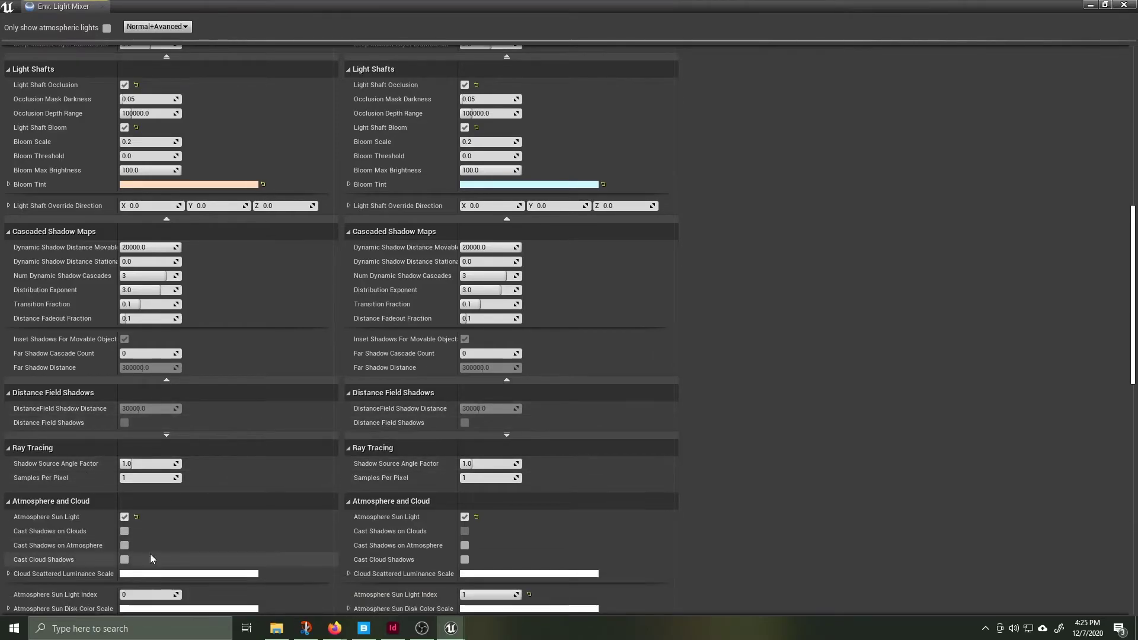
left_click(126, 532)
left_click(127, 546)
left_click(126, 560)
left_click(465, 545)
left_click(464, 559)
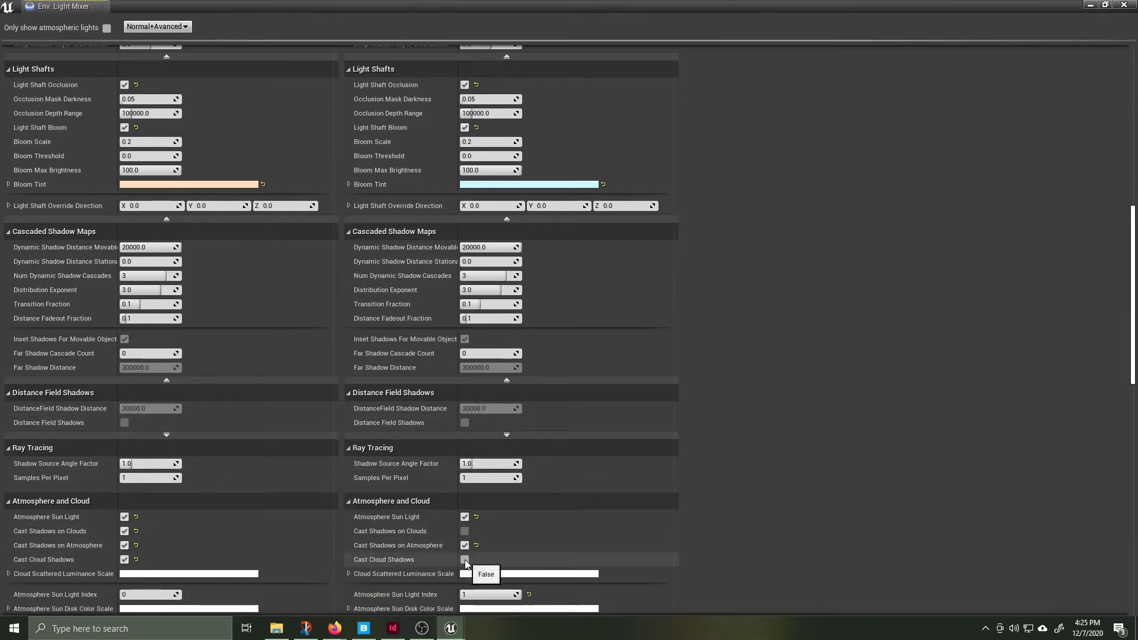
Set Sun_01's Atmosphere Sun Disk Color Scale to a pale yellow and open the same color of Sun_02 for editing.
scroll(309, 521, "down", 3)
scroll(321, 525, "down", 5)
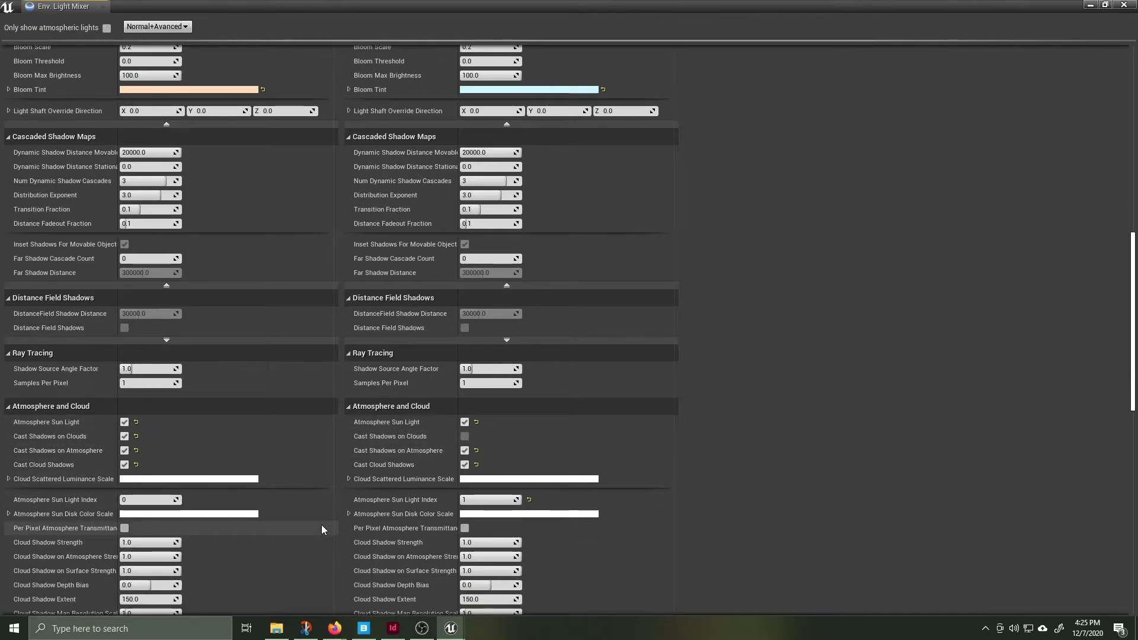
scroll(321, 524, "down", 1)
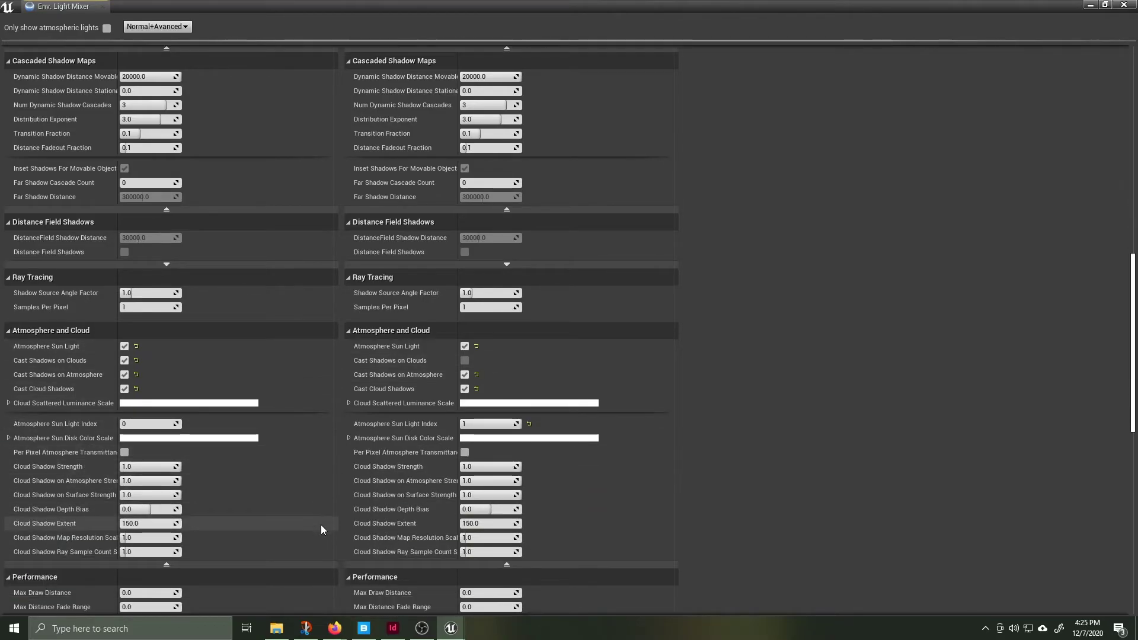
left_click(181, 437)
left_click(268, 410)
left_click(365, 585)
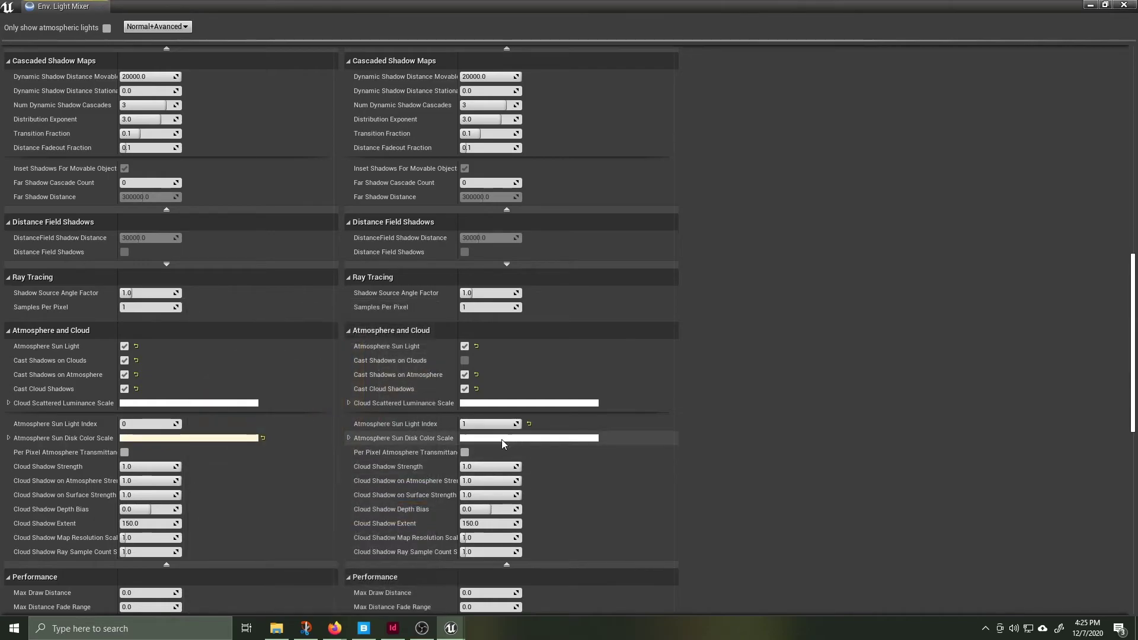
left_click(501, 439)
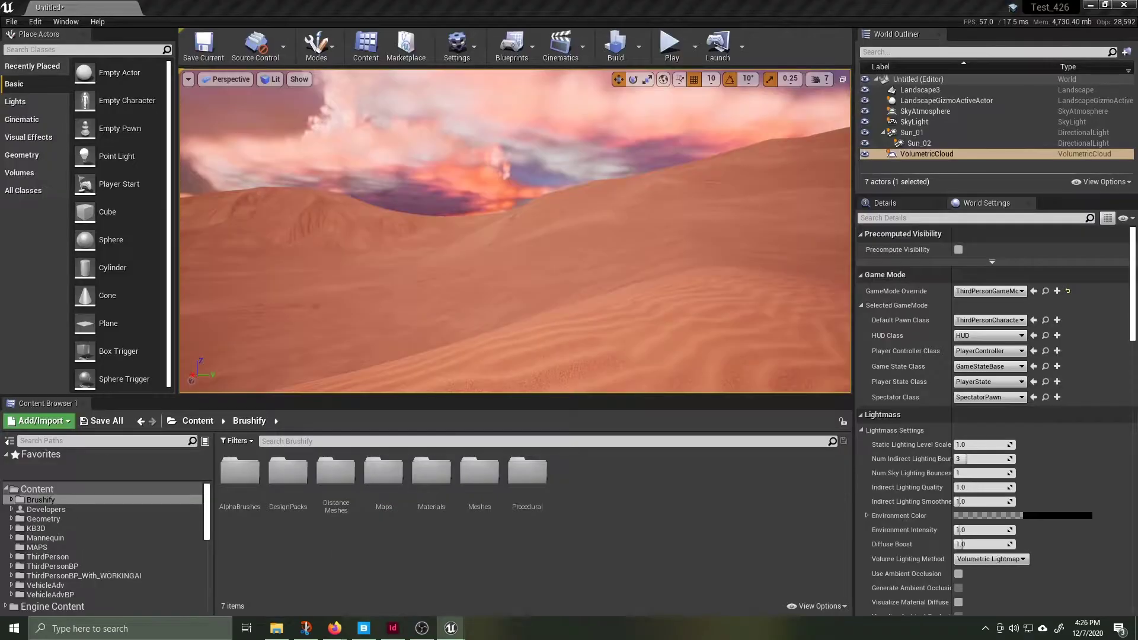
Turn the view across the dunes and start playing the level to check the updated lighting.
right_click_drag(516, 231, 459, 212)
left_click(670, 44)
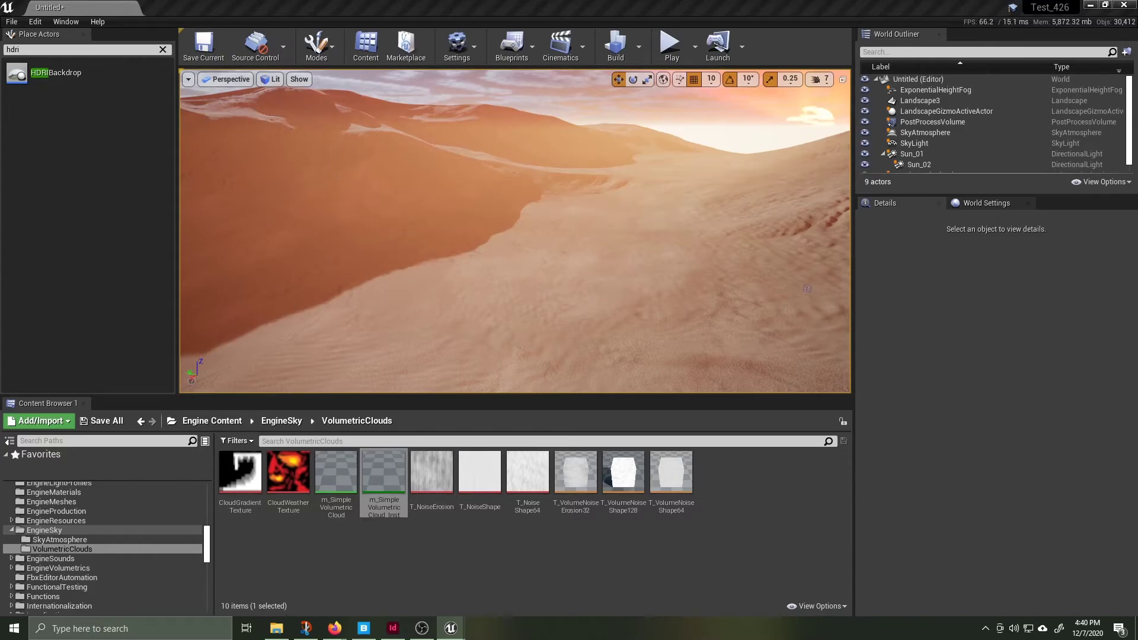
Add the KB3D_SHA_BldgMD_D building to the desert and move it to X 19420, Y 23470, Z -4430.
left_click_drag(0, 306, 414, 306)
key("f")
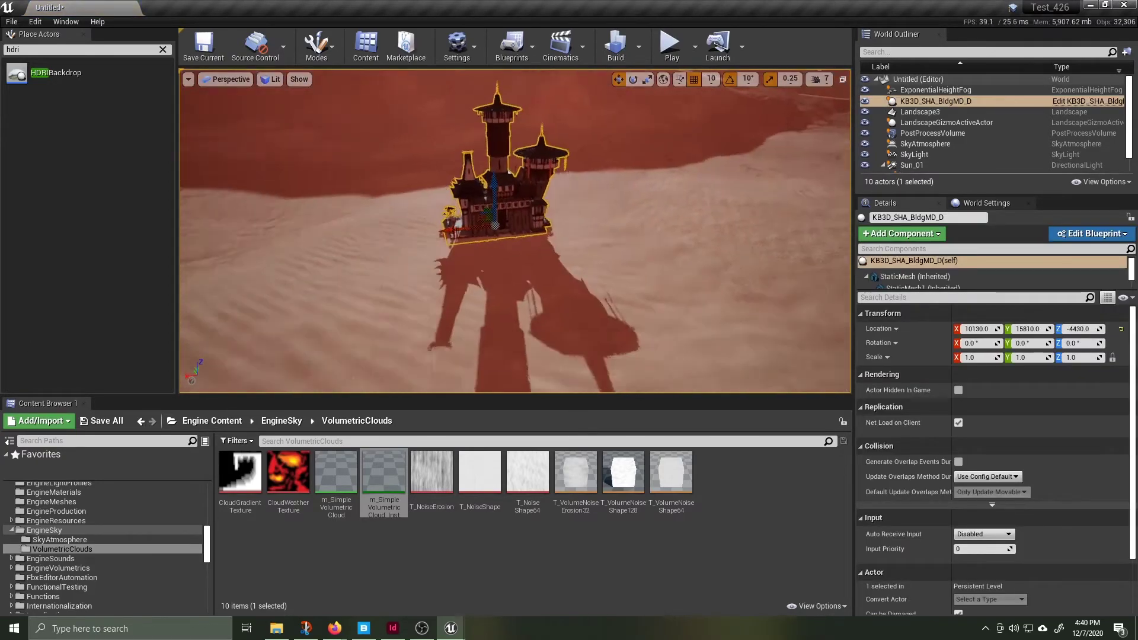
right_click_drag(514, 231, 569, 236)
key("s")
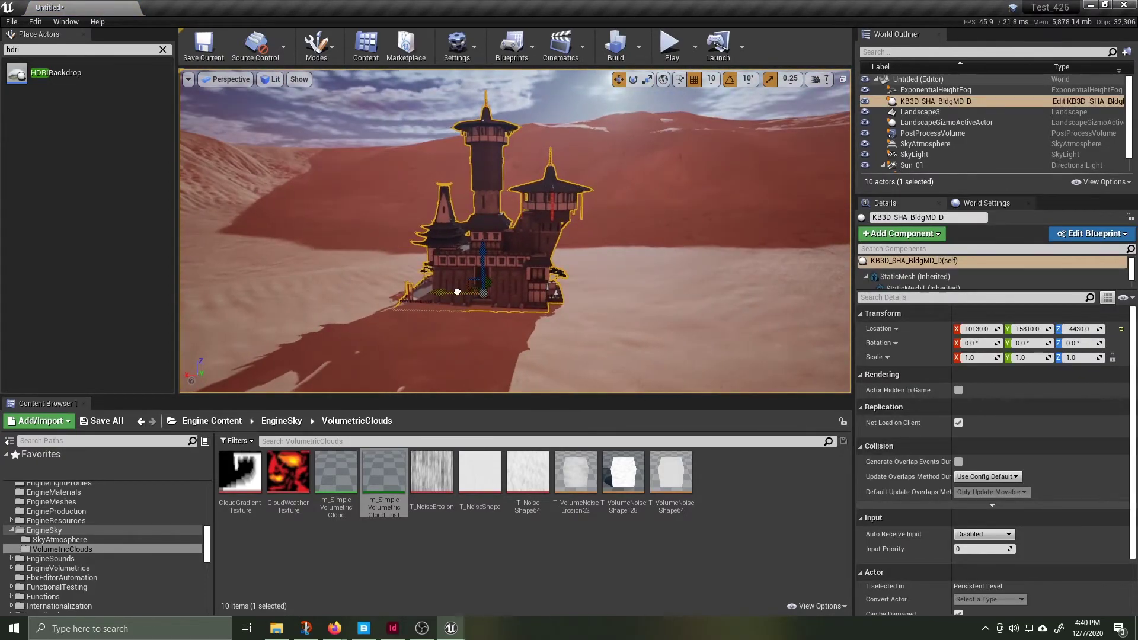
right_click_drag(202, 237, 250, 251)
key("a")
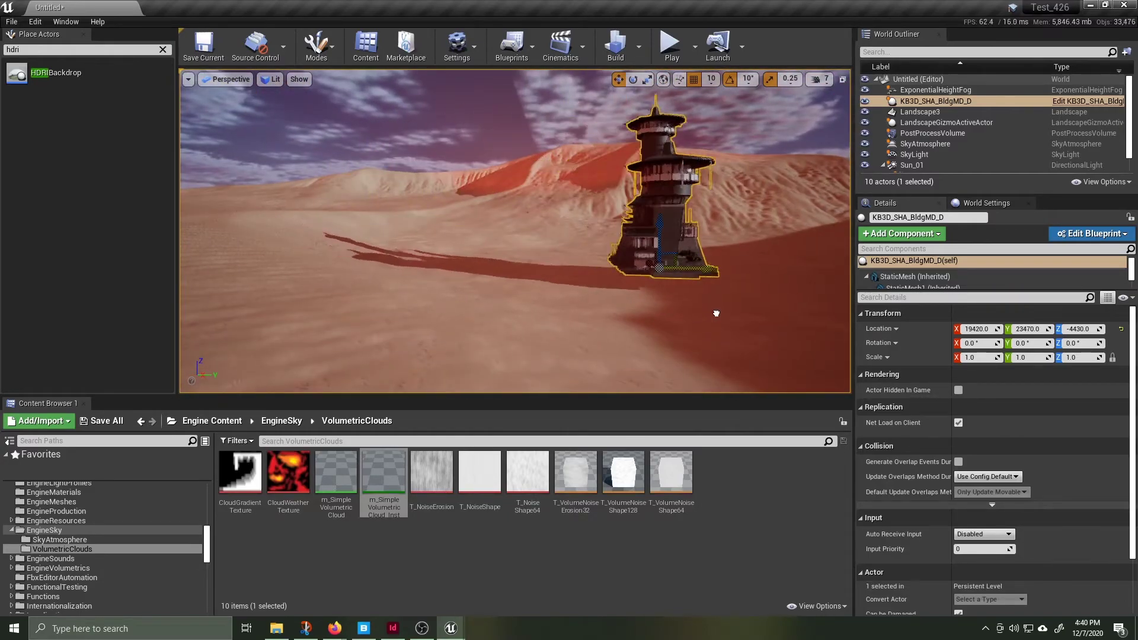
Sink the KB3D_SHA_BldgMD_D building to Y 23810, Z -4750 and place KB3D_SHA_Tower_D beside it at X 13650, Y 22080, Z -4760.
left_click_drag(716, 313, 716, 313)
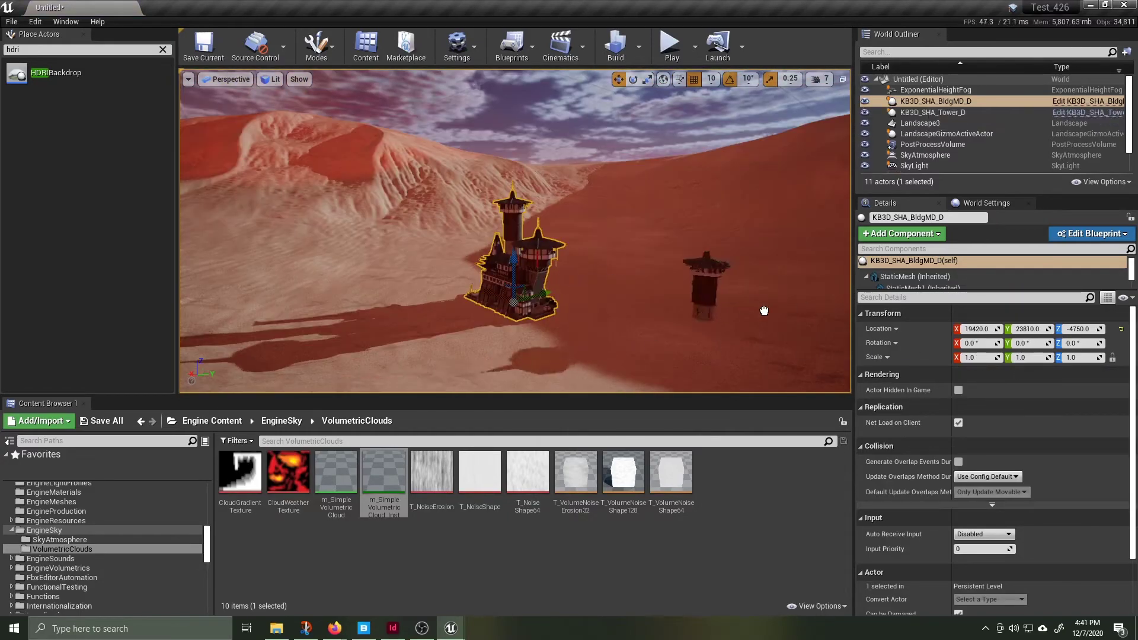
left_click(626, 370)
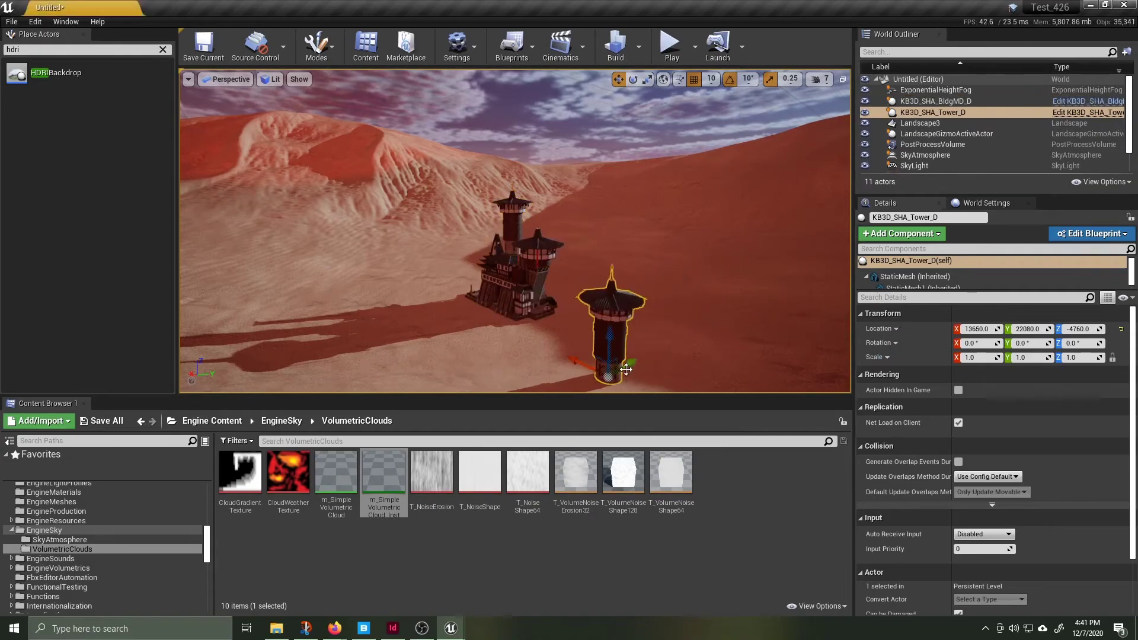
key("s")
right_click_drag(627, 369, 533, 362)
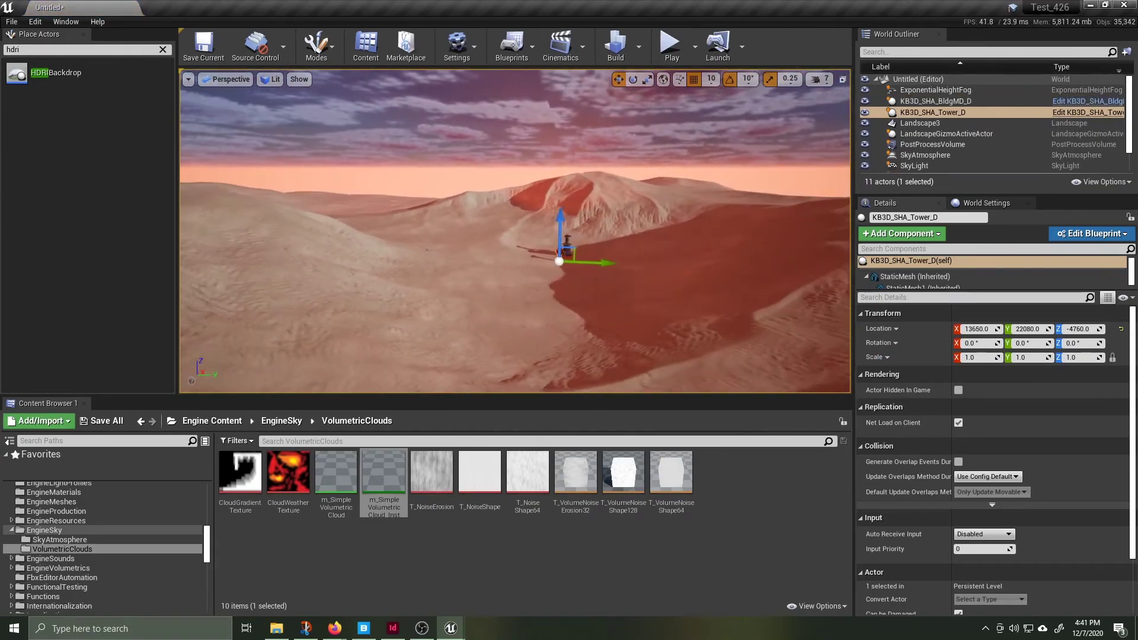
Undo the tower placement beside the building and place KB3D_SHA_Tower_D farther out on the sand at X -34060, Y -1040, Z 1920.
key("ctrl+z")
left_click_drag(0, 320, 252, 336)
right_click_drag(255, 335, 284, 341)
key("w")
Place another copy of the tower on the near dune ridge and delete the tower standing on the sand at X -34060.
left_click_drag(0, 332, 374, 345)
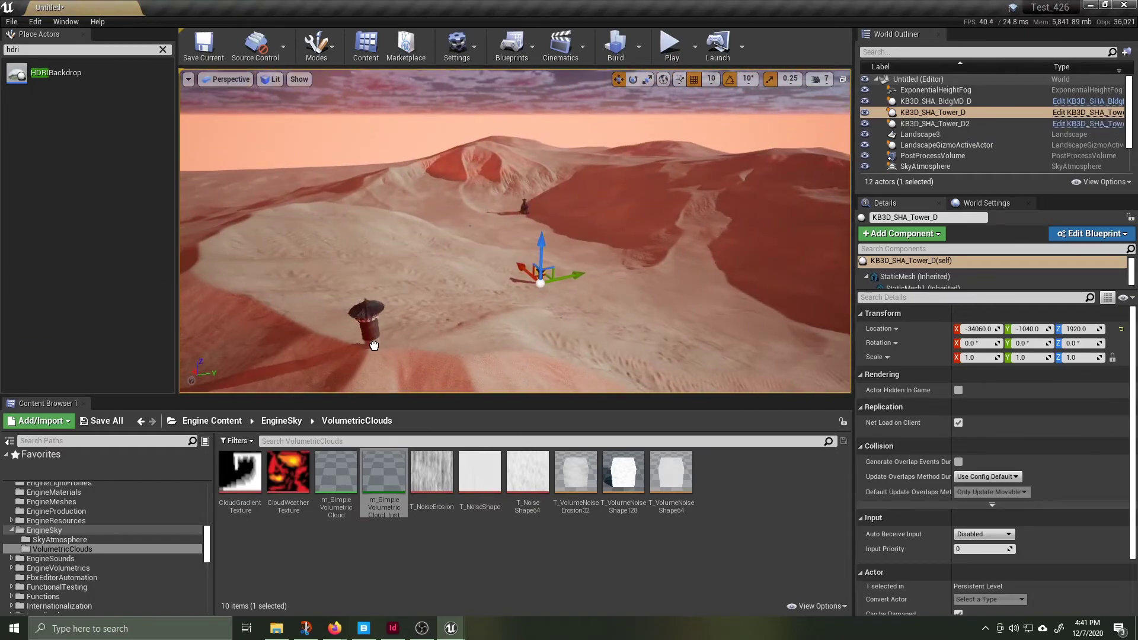
left_click_drag(461, 356, 460, 358)
left_click(540, 275)
key("Delete")
Place three more copies of the tower in a row along the dune ridge, the farthest at X -27800, Y -33220, Z 12700.
left_click_drag(0, 320, 312, 328)
left_click_drag(0, 284, 229, 288)
left_click_drag(0, 89, 243, 227)
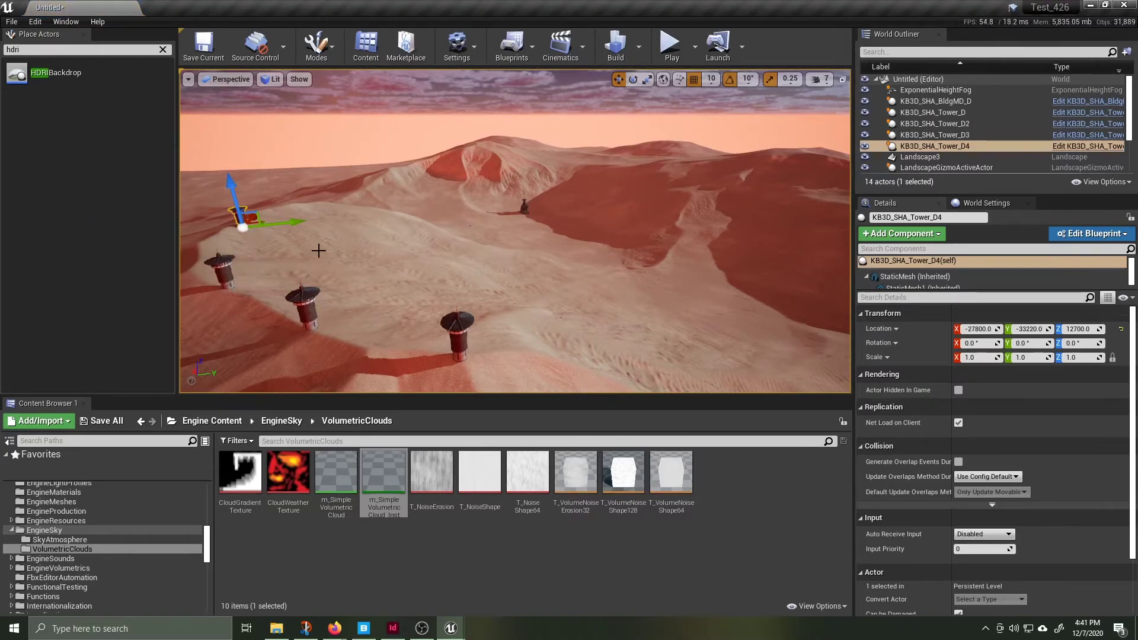
Lower KB3D_SHA_Tower_D2 slightly so its base sits in the sand of the ridge.
key("e")
key("w")
right_click_drag(319, 251, 183, 231)
left_click(441, 159)
key("w")
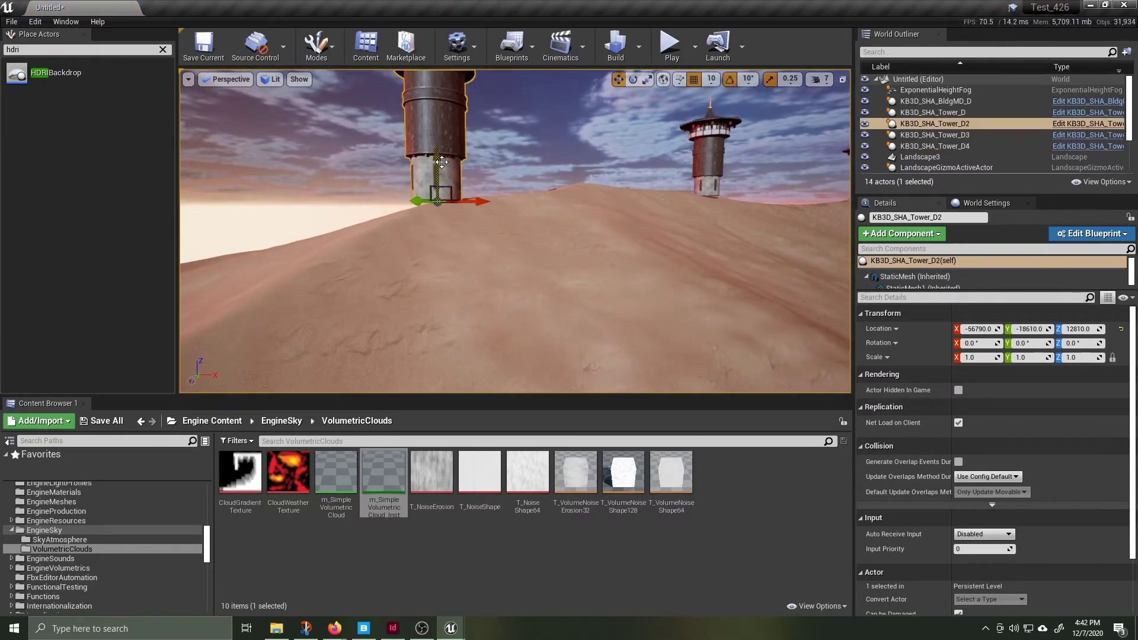
left_click_drag(441, 161, 441, 175)
Lower KB3D_SHA_Tower_D into the dune surface to Z 12830.
right_click_drag(441, 175, 527, 190)
left_click(526, 222)
left_click_drag(528, 237, 528, 248)
right_click_drag(528, 247, 474, 249)
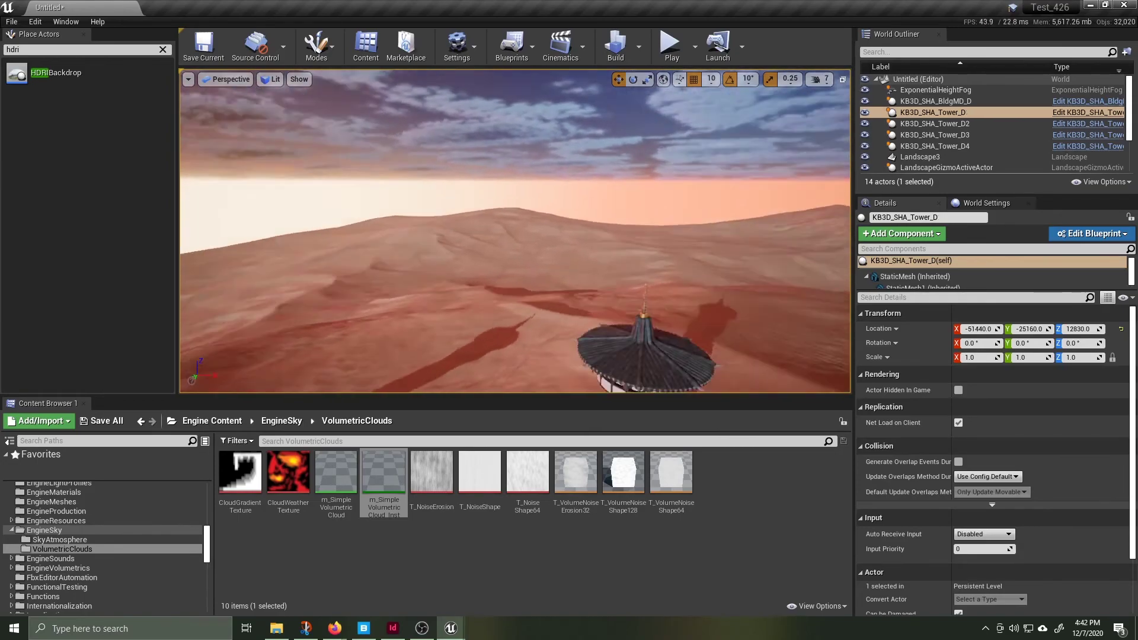
Lower KB3D_SHA_Tower_D3 into the dune surface to Z 12690.
right_click_drag(648, 299, 533, 290)
left_click(515, 252)
left_click_drag(515, 286, 514, 306)
right_click_drag(515, 305, 267, 314)
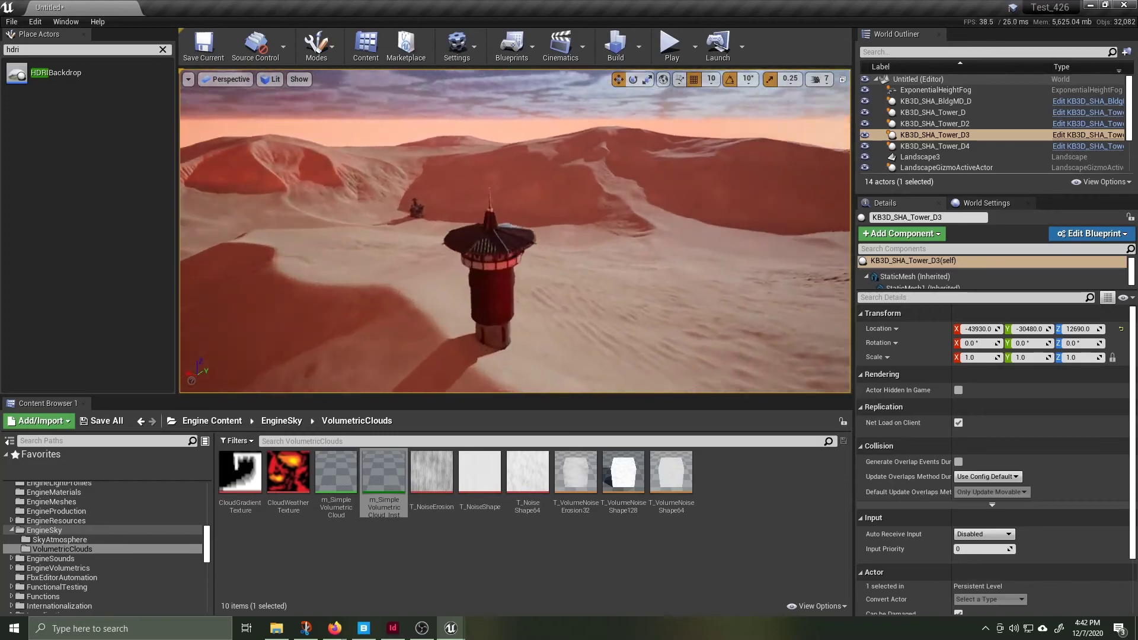
Shift KB3D_SHA_Tower_D4 along the ridge to X -26660.
right_click_drag(439, 251, 302, 205)
left_click(496, 228)
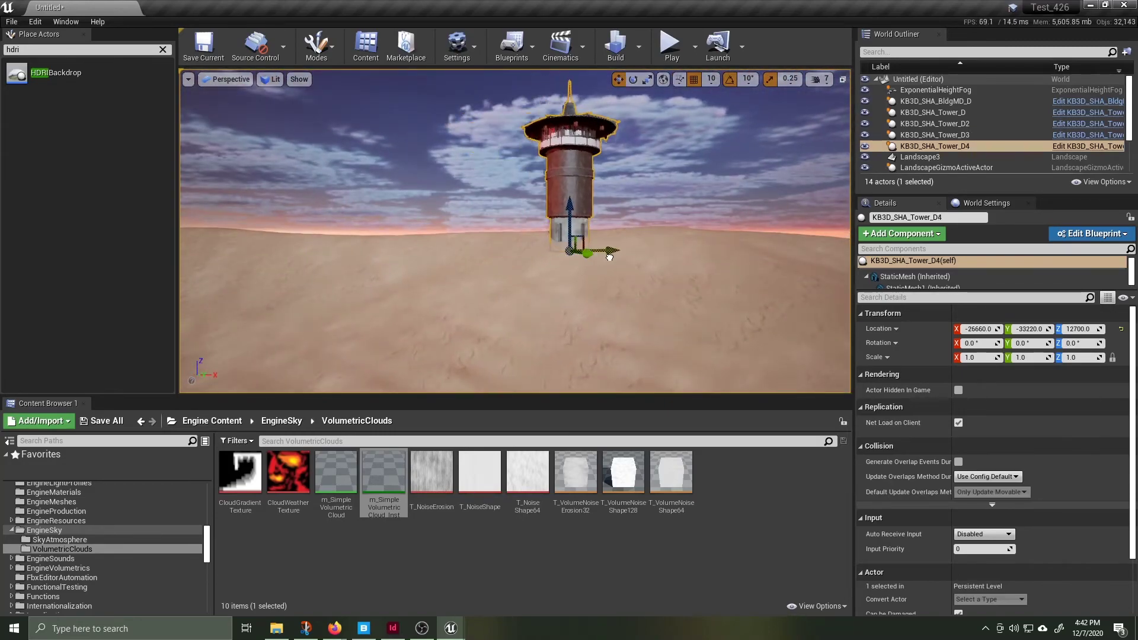